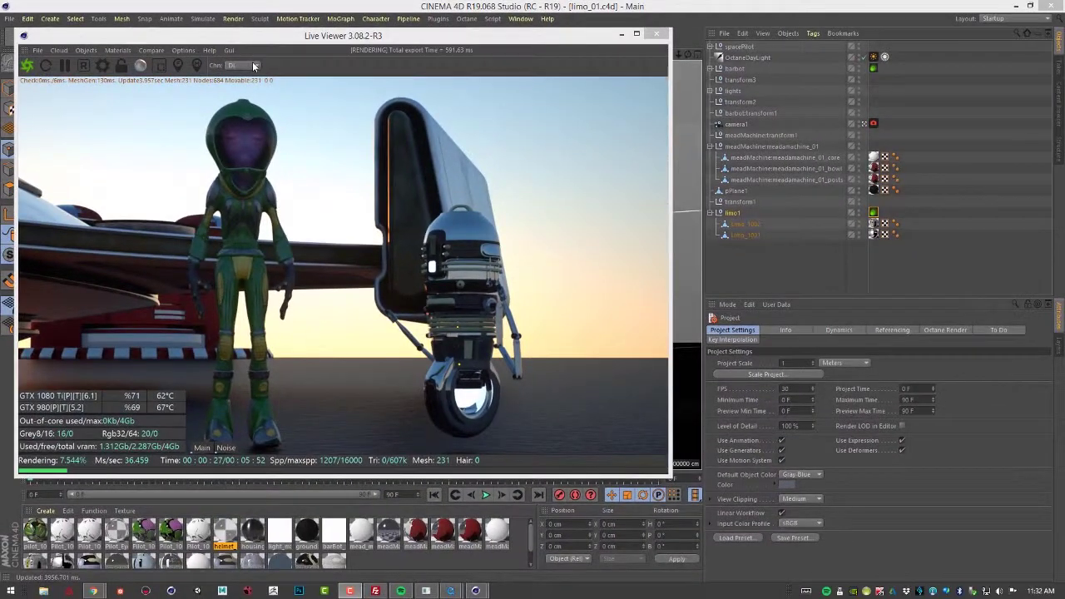
Keep the live render channel on DL and delete the OctaneDayLight object from the scene
click(252, 62)
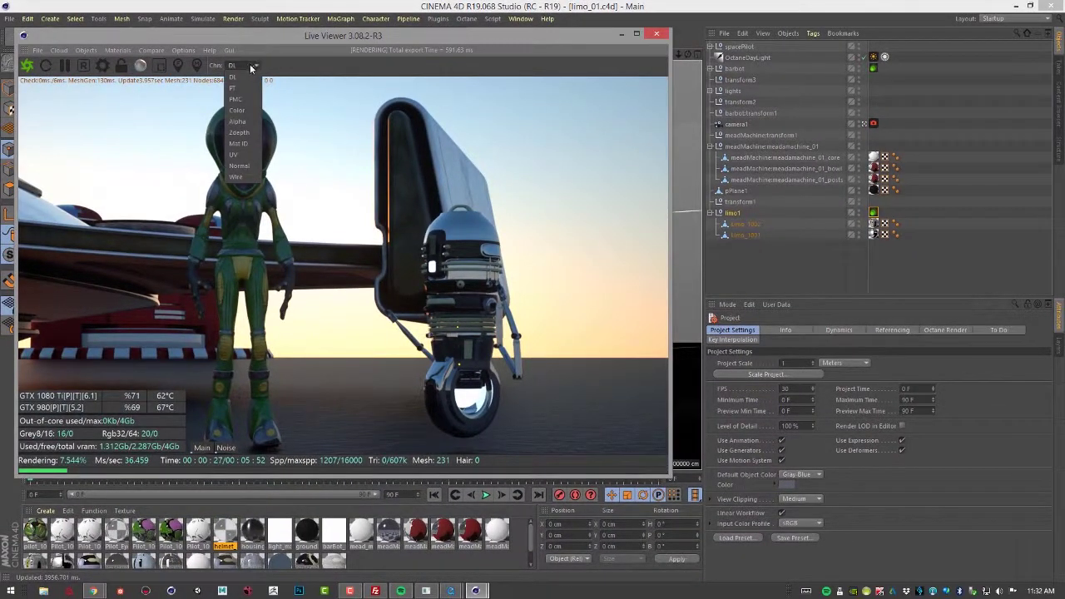
click(235, 77)
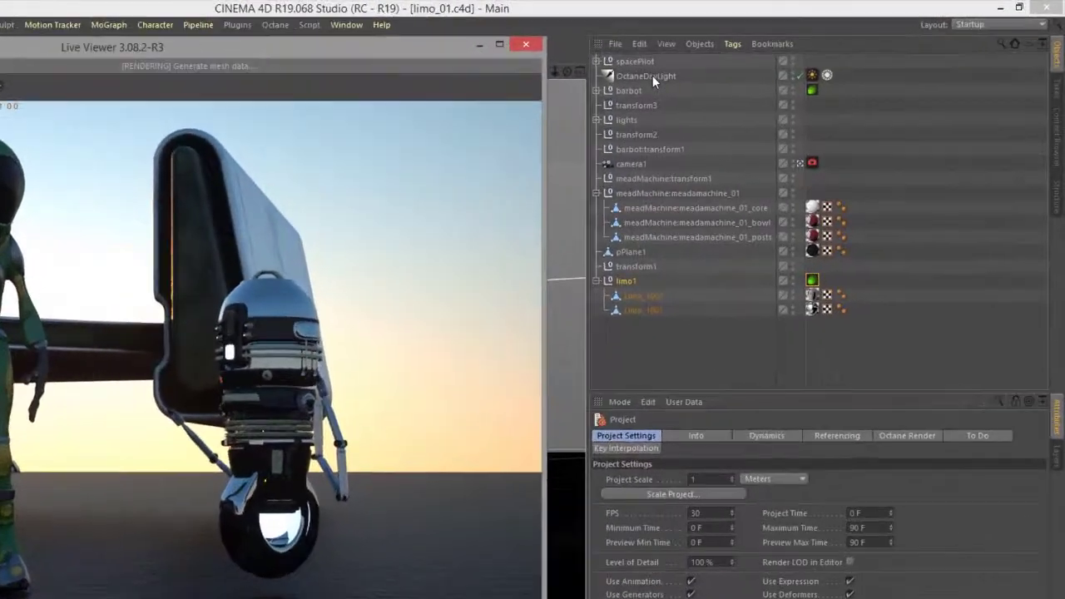
click(652, 75)
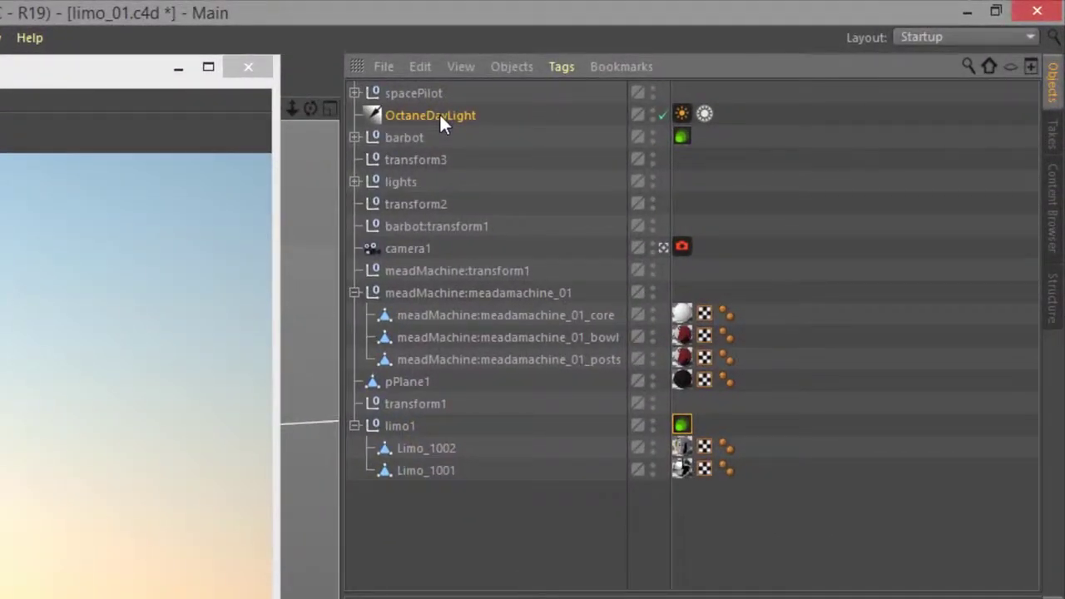
click(420, 67)
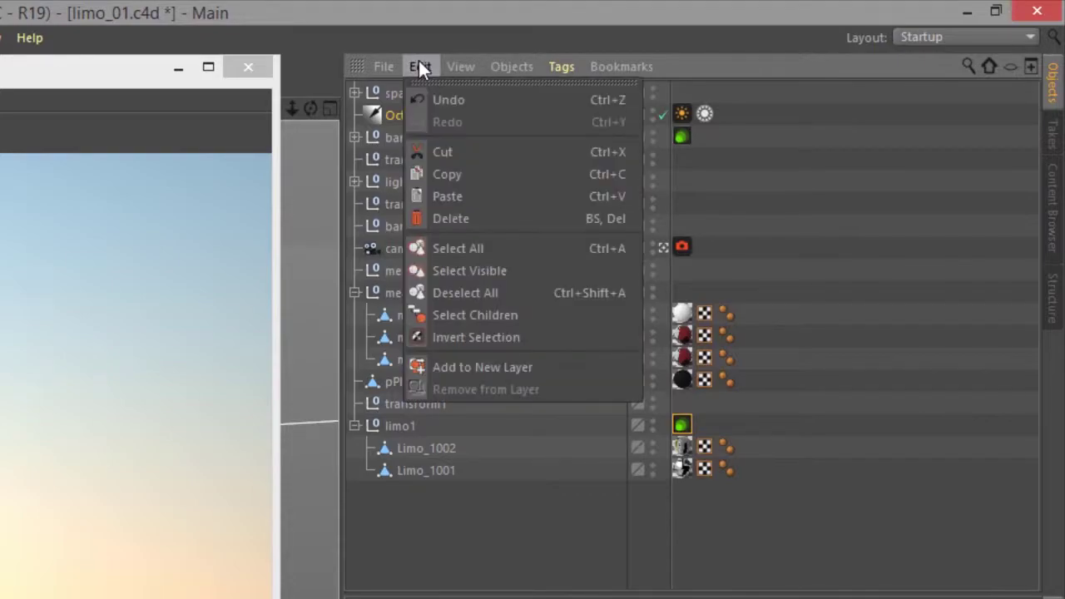
click(457, 218)
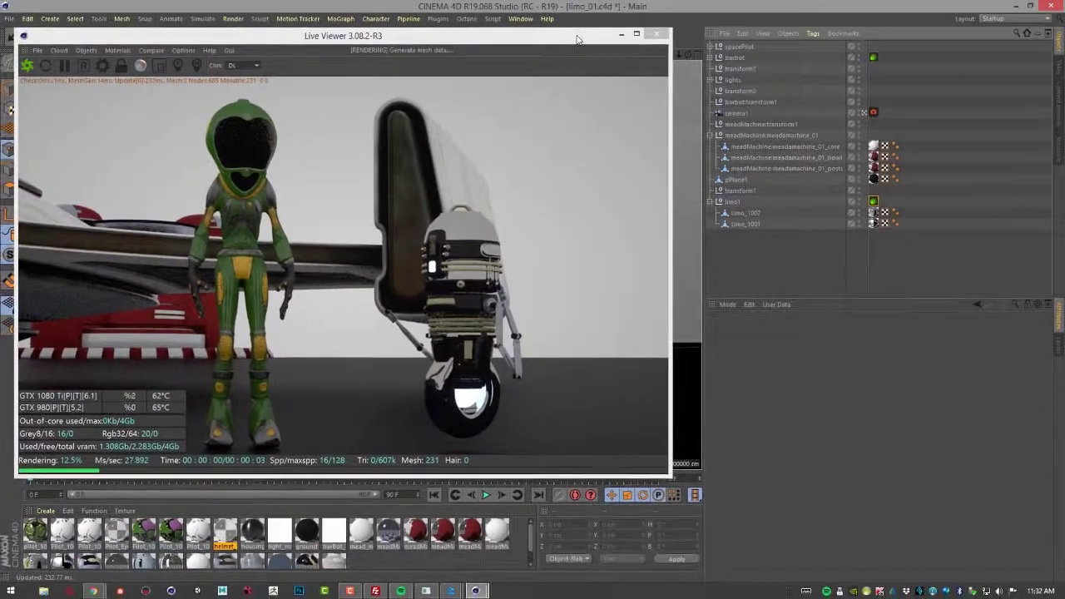
Disable post processing in the Octane camera tag of camera1
drag(541, 37, 383, 37)
mouse_move(614, 176)
alt+mouse_down()
mouse_move(556, 173)
mouse_move(598, 154)
mouse_move(614, 174)
alt+mouse_up()
alt+right_drag(614, 173, 547, 158)
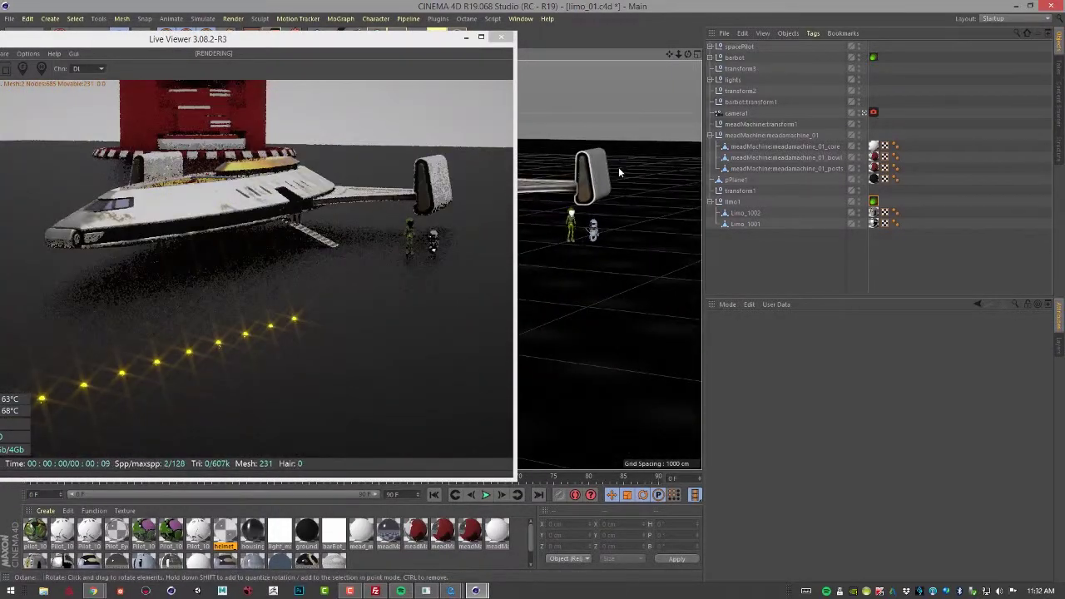
alt+middle_drag(621, 171, 644, 203)
alt+drag(644, 203, 611, 178)
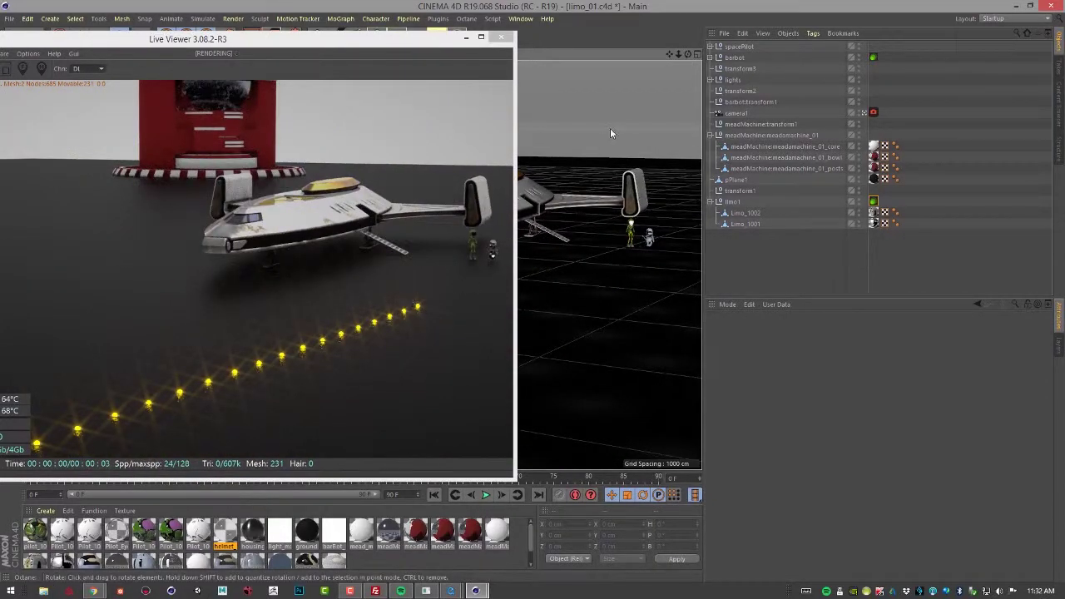
click(735, 114)
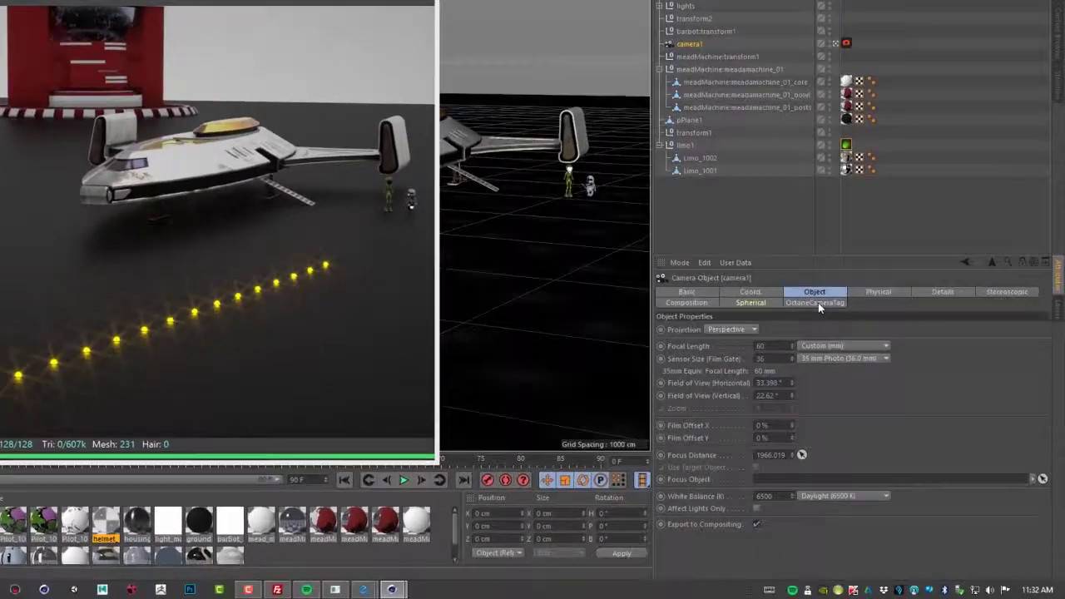
click(846, 339)
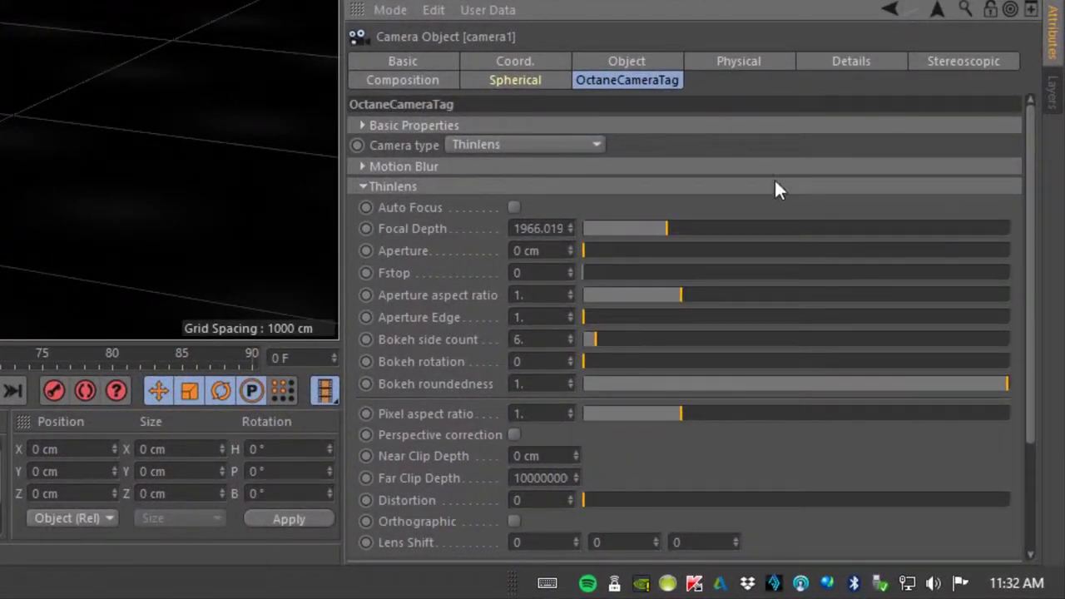
click(361, 186)
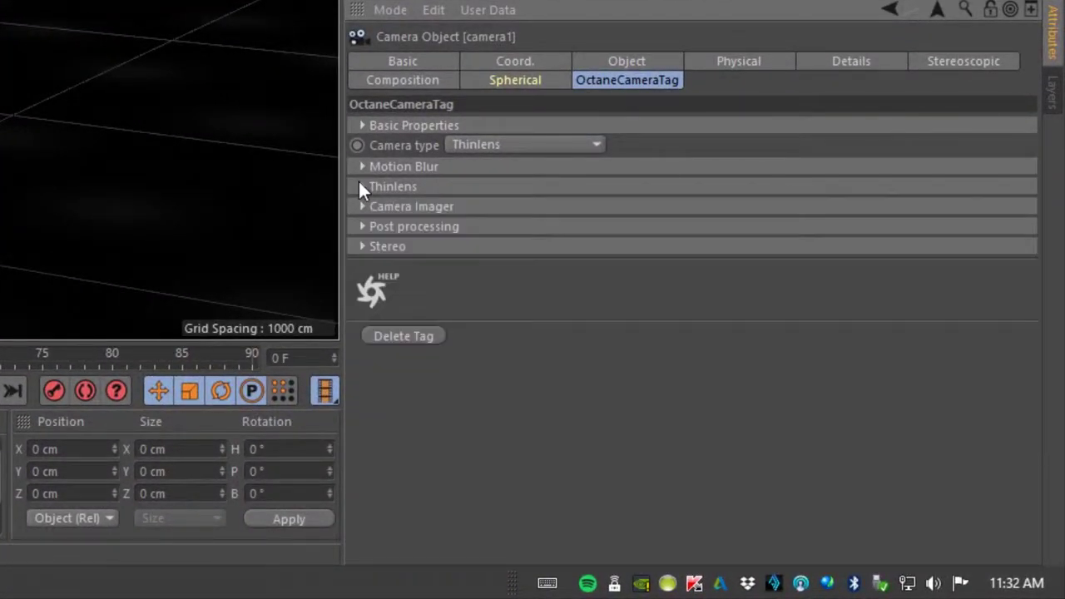
click(363, 227)
click(487, 247)
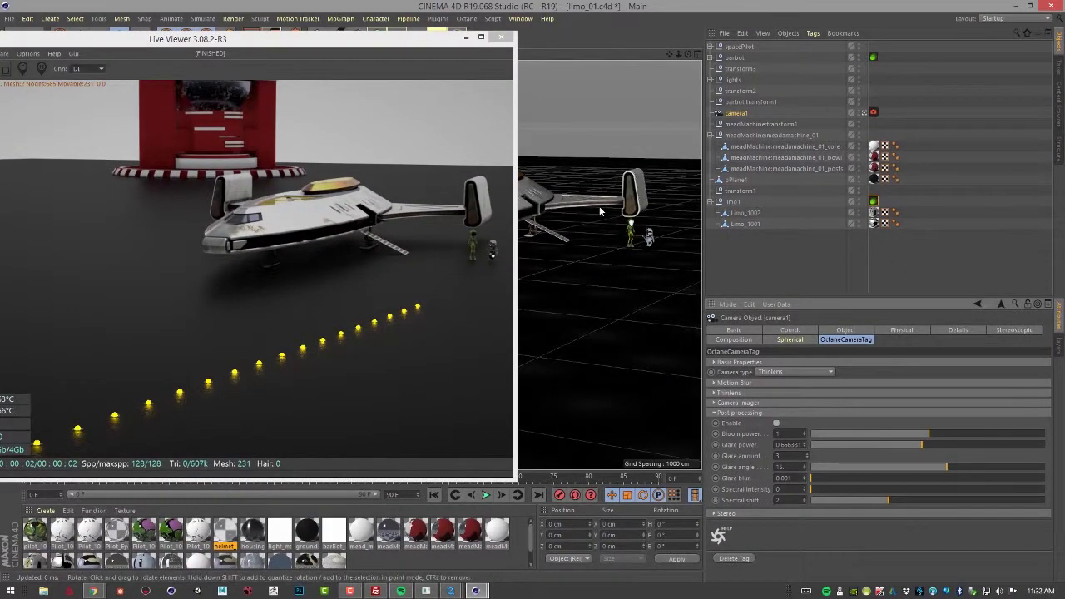
Add an Octane Daylight to the scene
alt+middle_drag(598, 194, 588, 219)
alt+drag(588, 219, 596, 218)
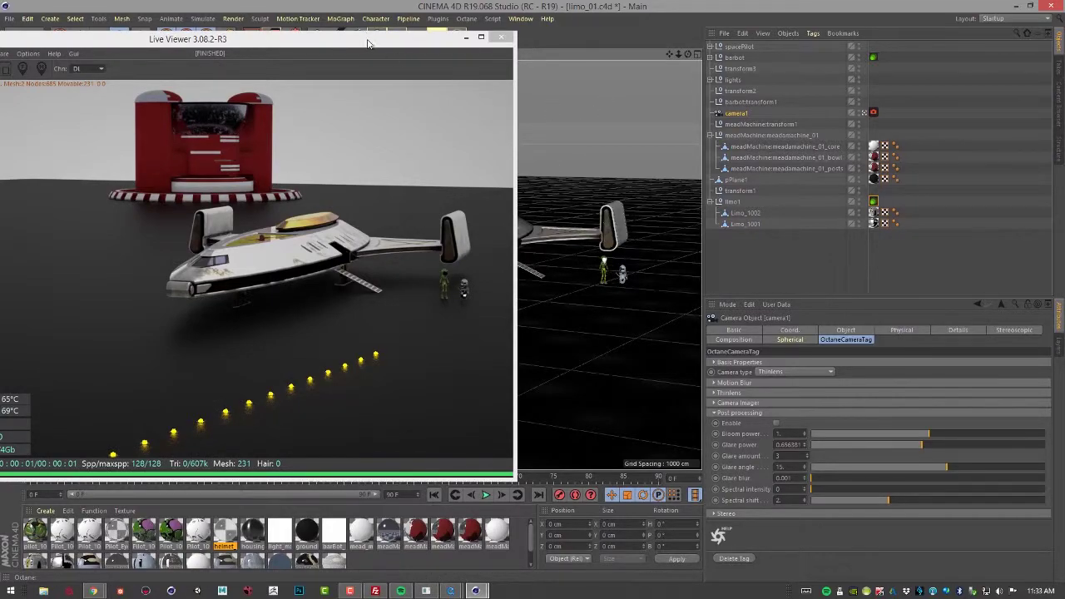
drag(366, 39, 522, 56)
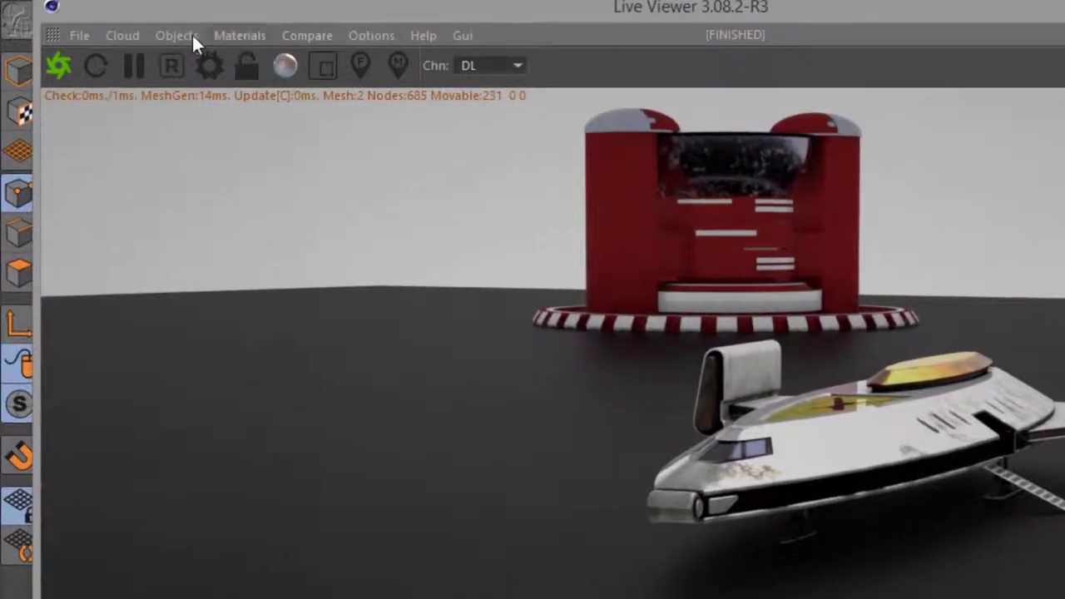
click(92, 70)
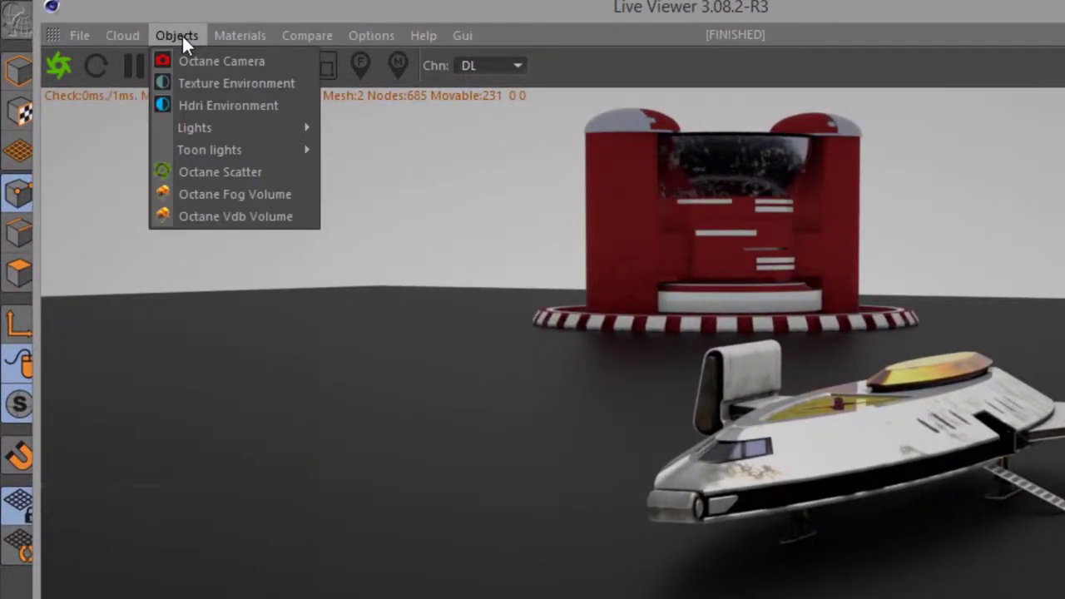
mouse_move(200, 127)
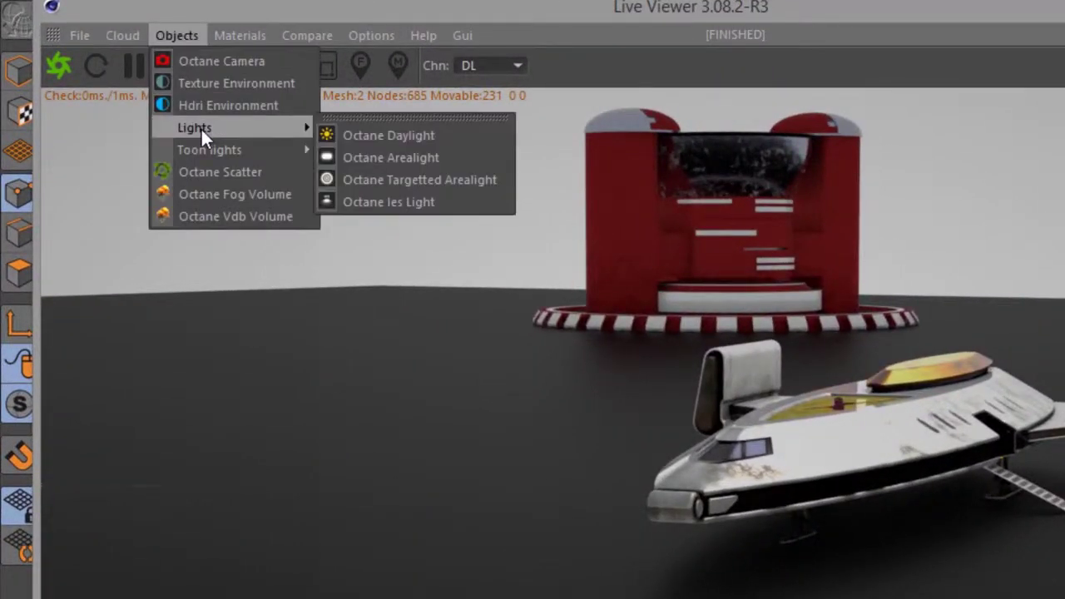
click(366, 135)
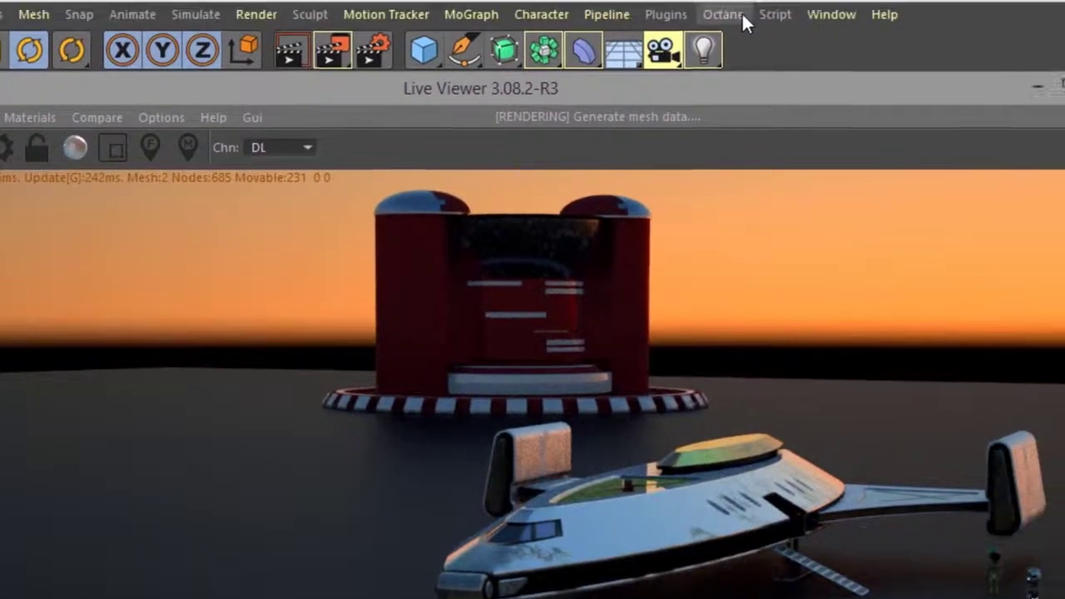
Examine the Objects options in the separate Octane dialog and close that dialog
click(739, 13)
click(772, 48)
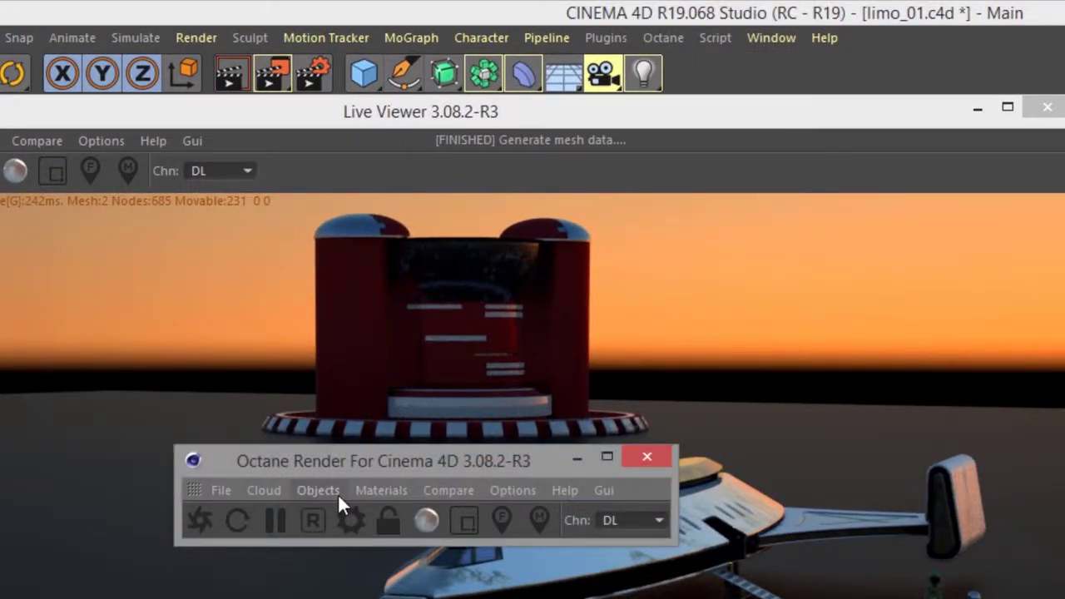
click(322, 491)
click(322, 491)
click(649, 456)
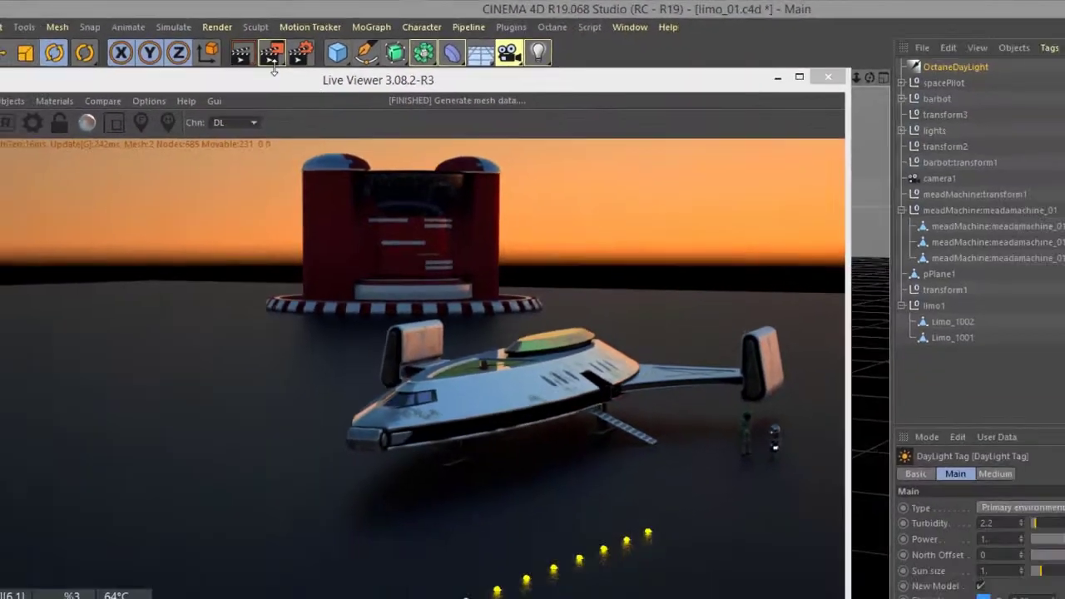
Move the OctaneDayLight object straight up so its gizmo sits above the spaceship
drag(517, 62, 417, 53)
alt+drag(614, 267, 646, 261)
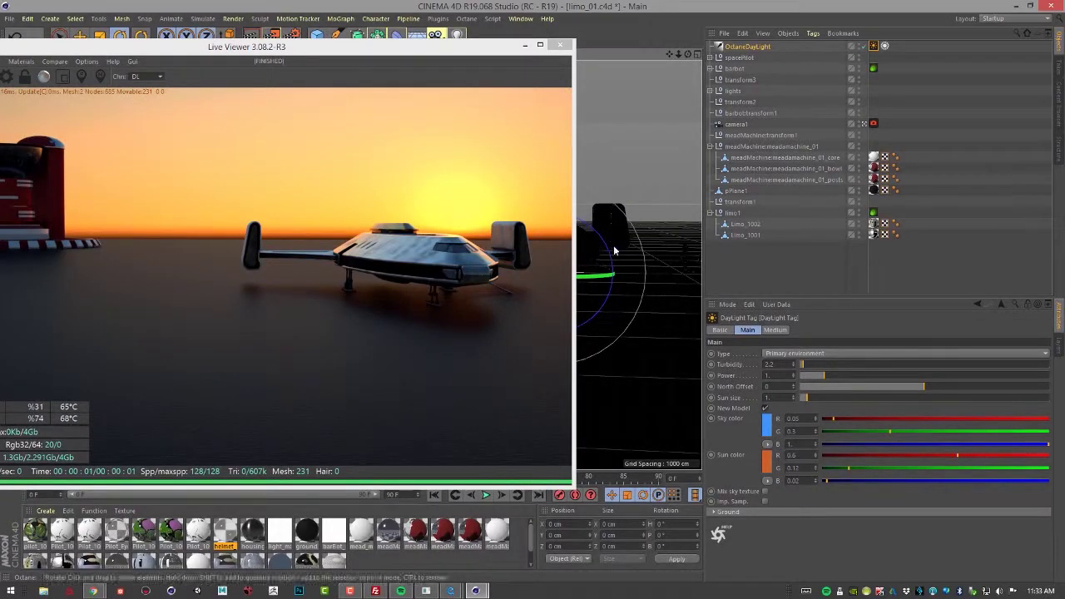
drag(644, 261, 635, 265)
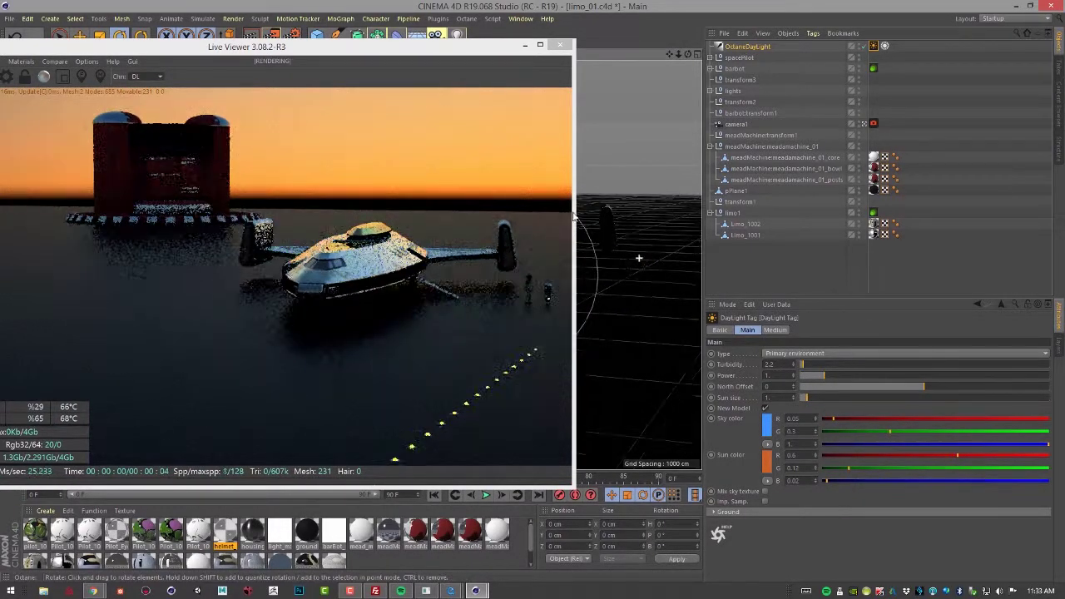
drag(372, 53, 139, 60)
alt+right_drag(524, 209, 468, 203)
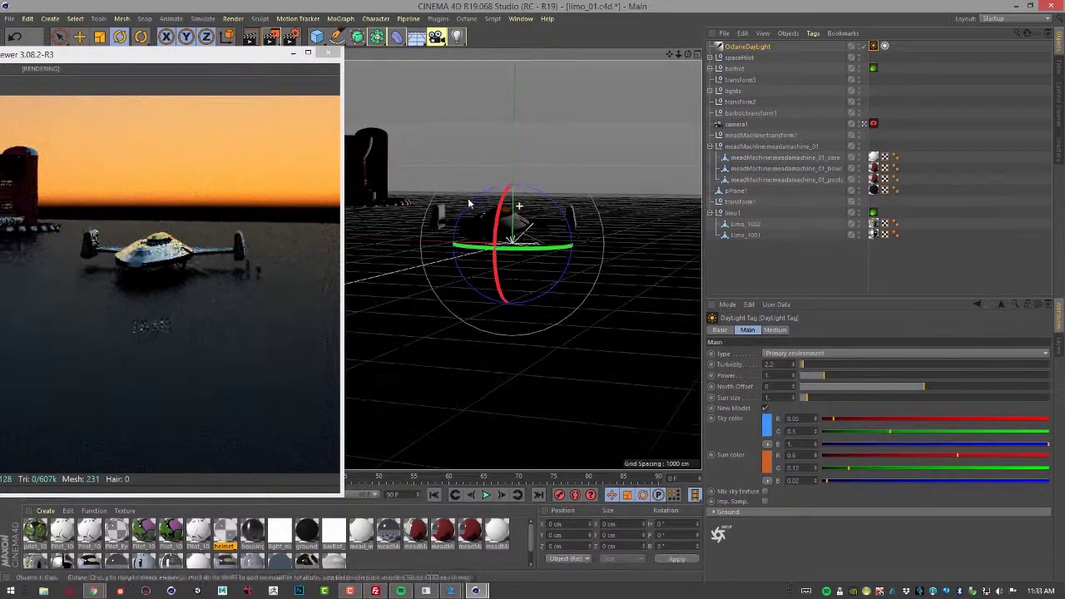
alt+middle_drag(469, 202, 476, 263)
click(81, 37)
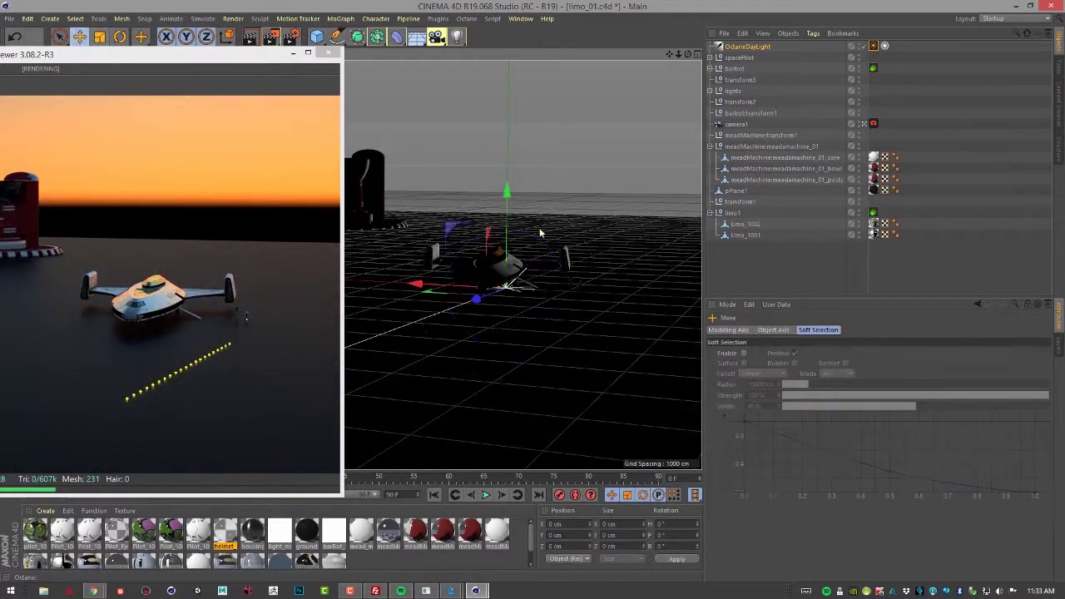
drag(507, 194, 516, 233)
alt+middle_drag(517, 210, 541, 219)
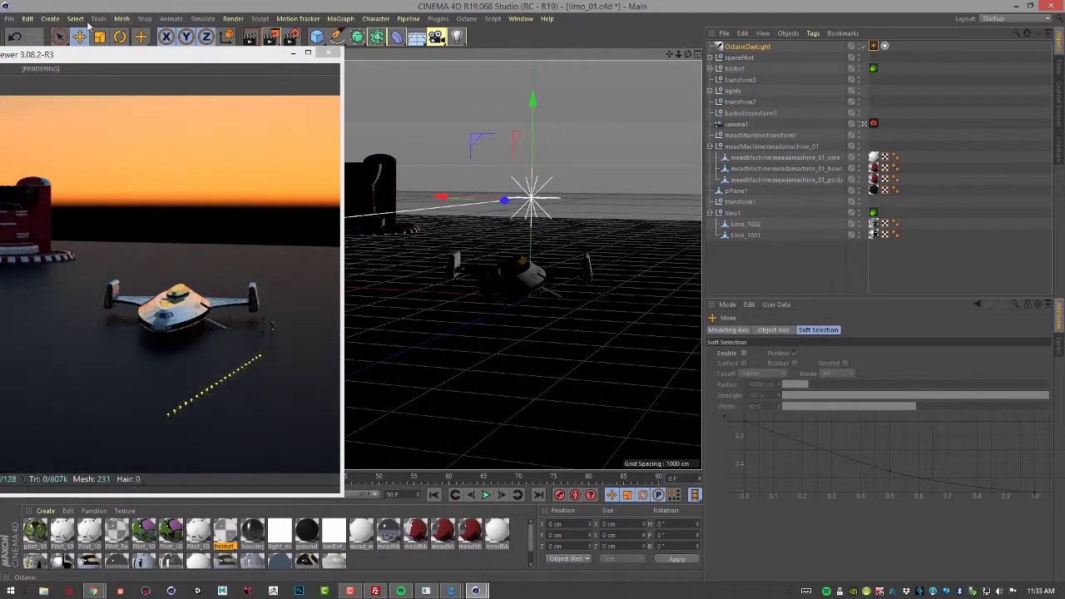
Rotate the OctaneDayLight around its pitch axis to raise the sun above the horizon
click(120, 36)
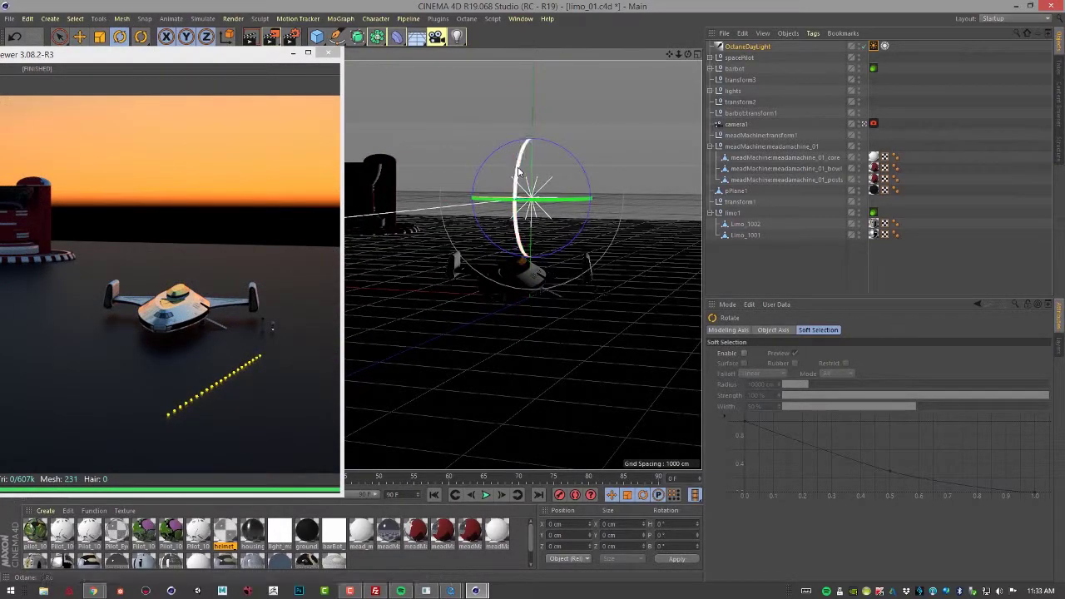
drag(518, 171, 554, 175)
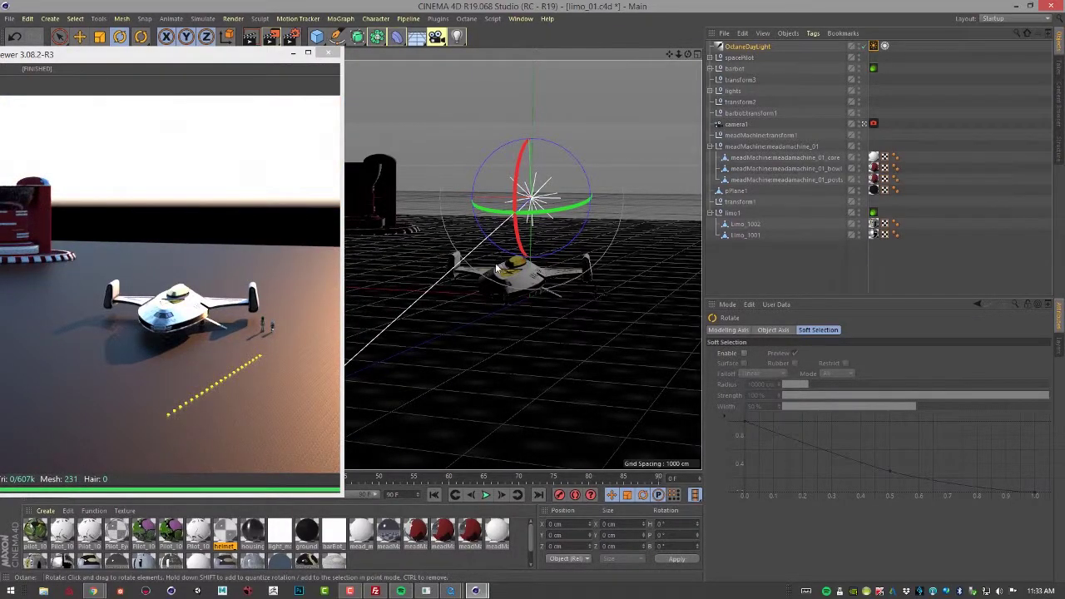
alt+drag(496, 268, 470, 218)
alt+drag(554, 293, 576, 288)
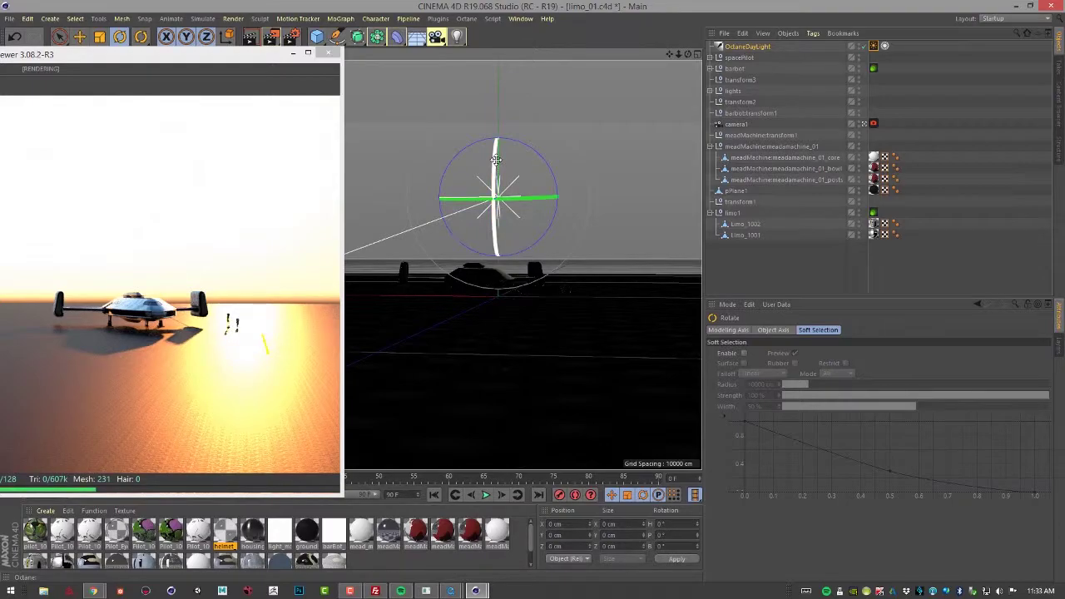
Pitch the OctaneDayLight to a steep midday sun and back to a low angle casting long shadows
drag(496, 159, 498, 206)
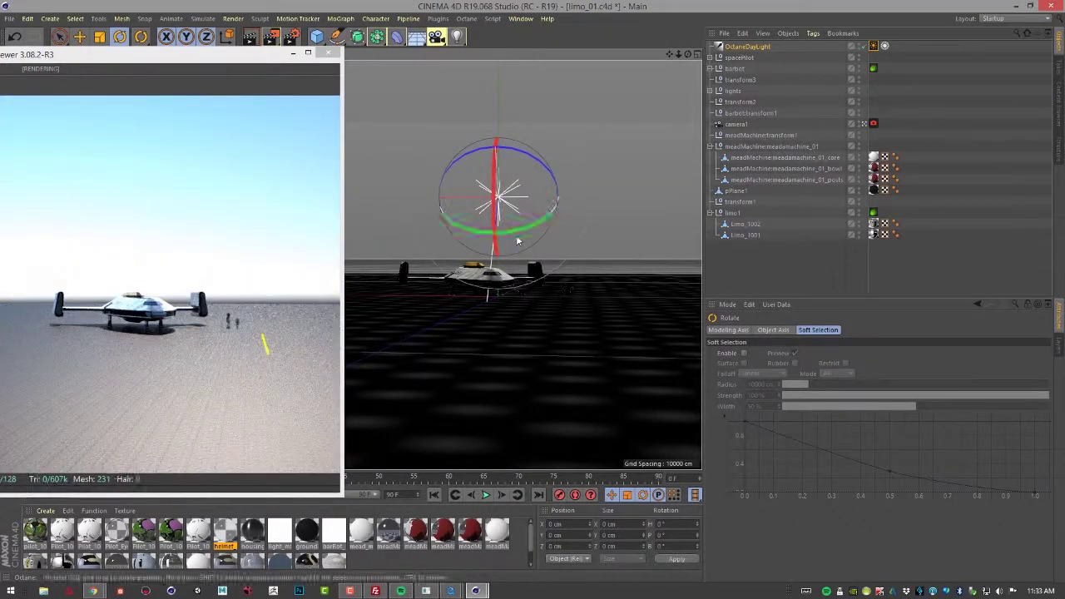
alt+drag(557, 303, 543, 280)
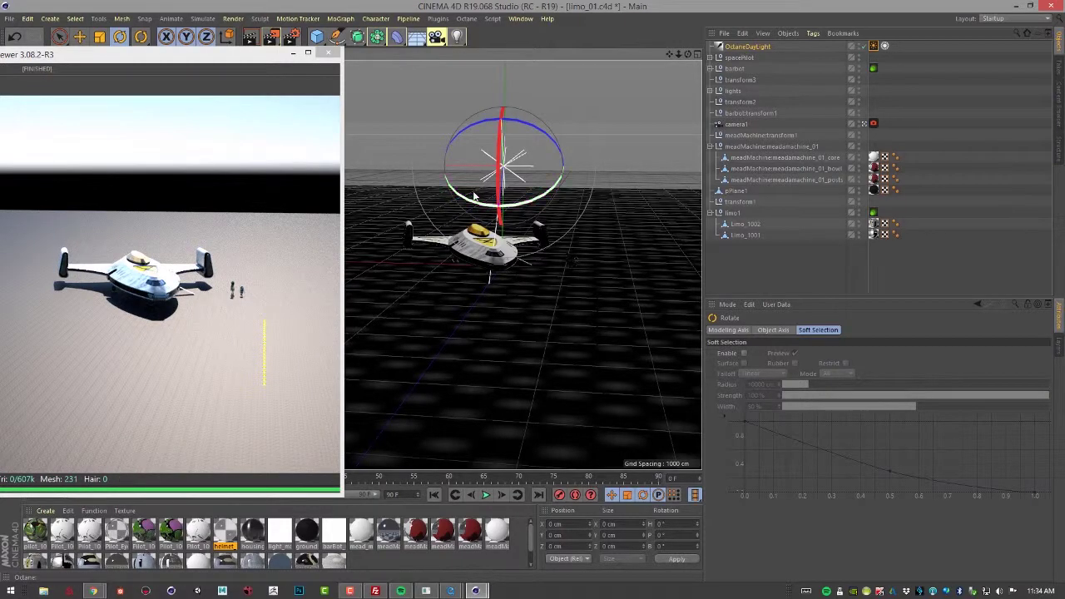
mouse_move(500, 166)
mouse_down()
mouse_move(497, 176)
mouse_move(500, 146)
mouse_up()
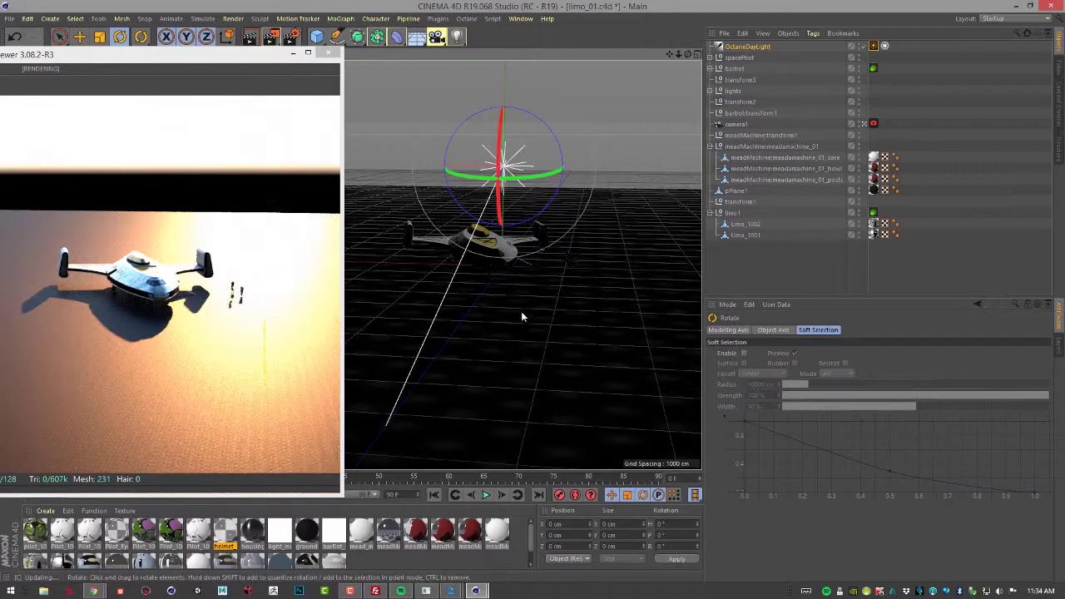
mouse_move(521, 312)
alt+middle_down()
mouse_move(525, 328)
mouse_move(516, 321)
alt+middle_up()
alt+drag(518, 323, 552, 322)
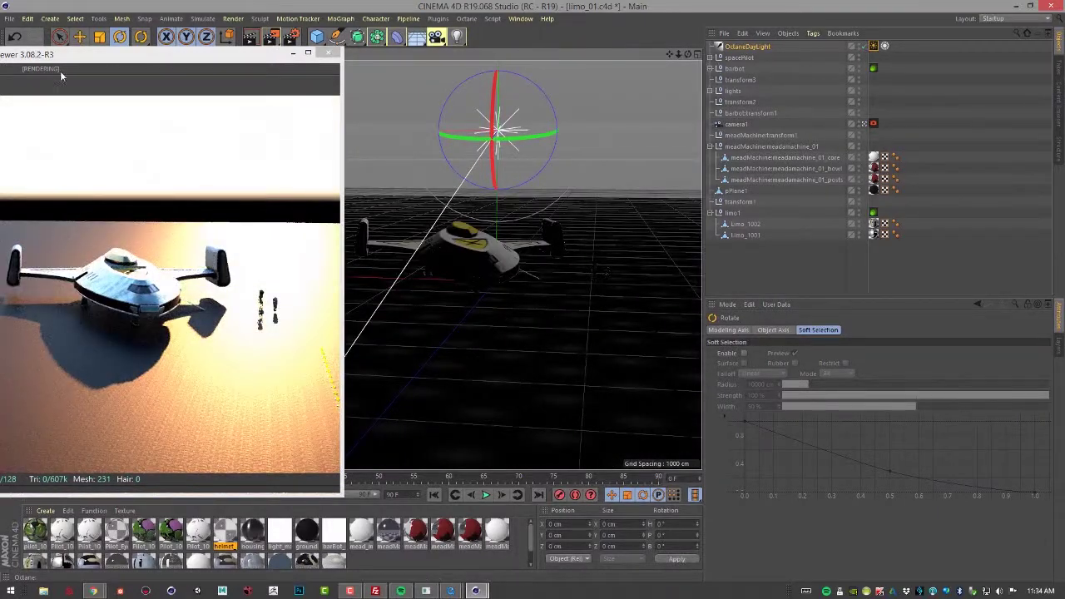
Keep the DayLight Tag's type as Primary environment and raise its Turbidity to about 6.44
drag(143, 64, 418, 35)
click(759, 45)
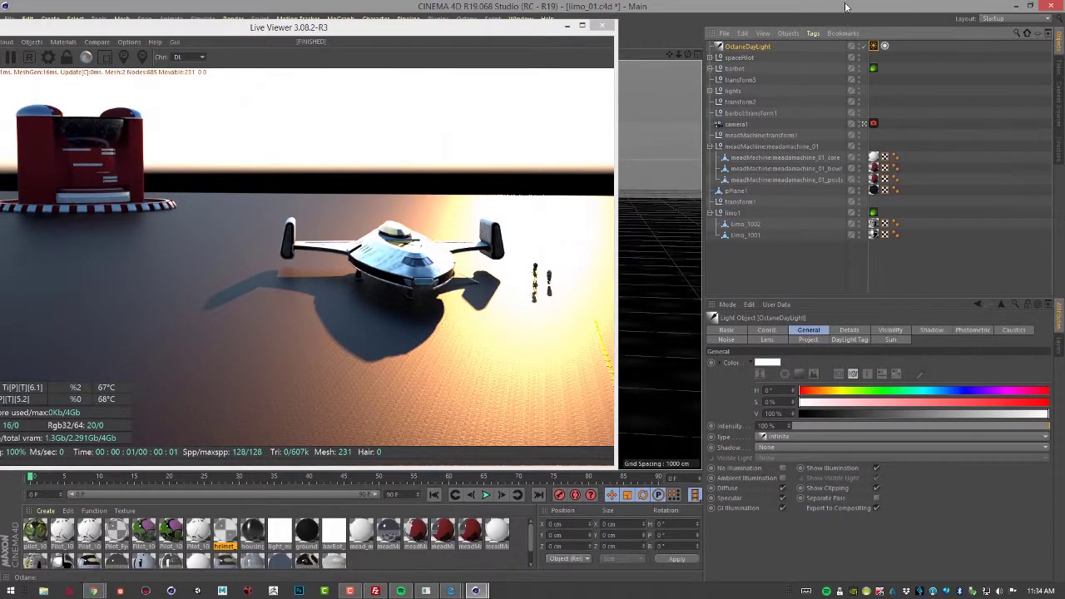
click(873, 47)
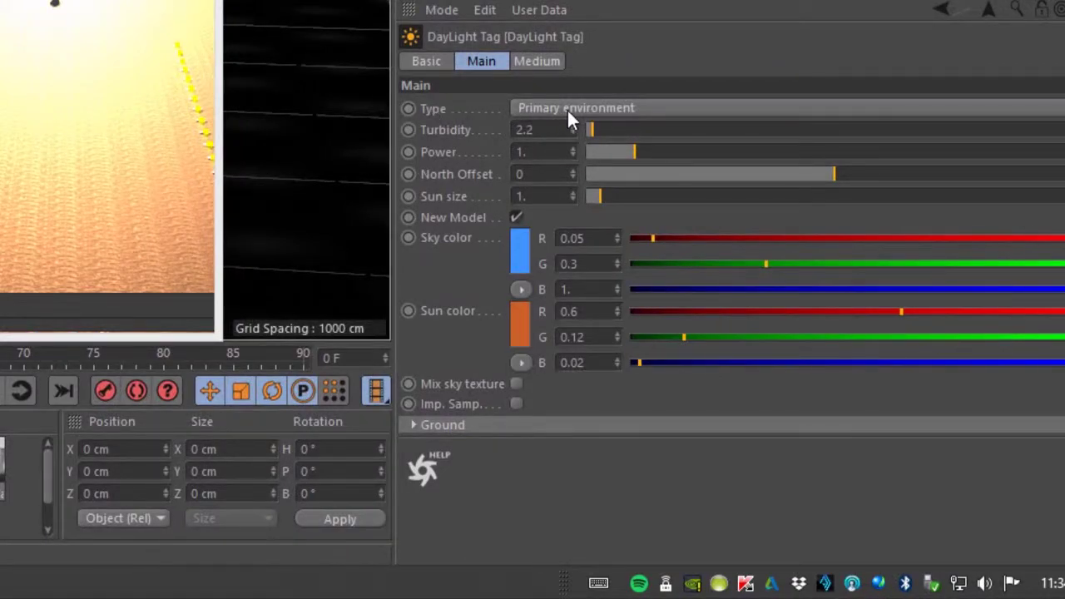
click(565, 116)
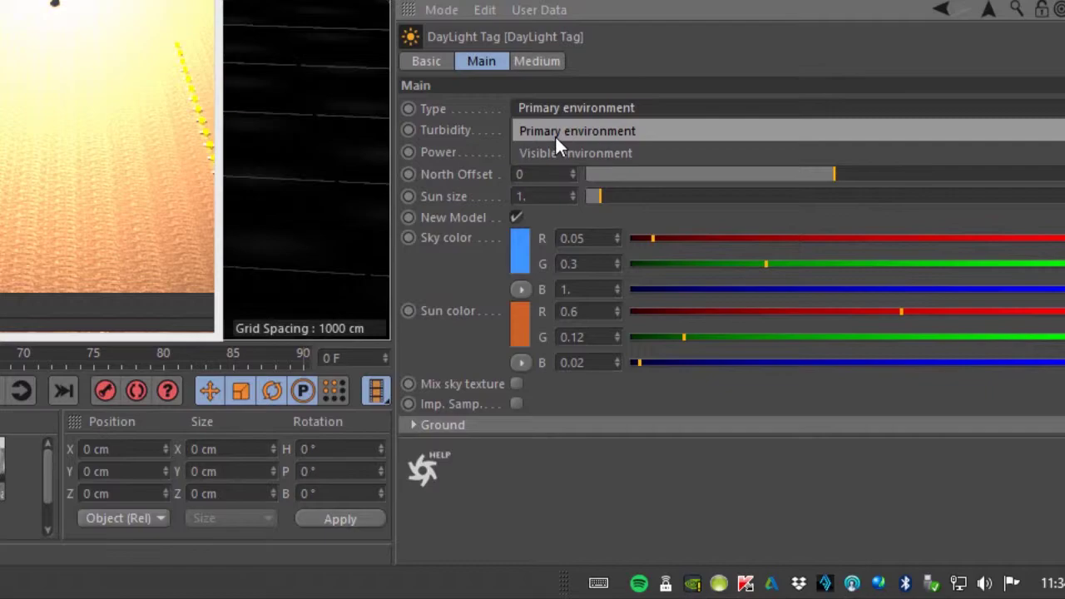
click(555, 115)
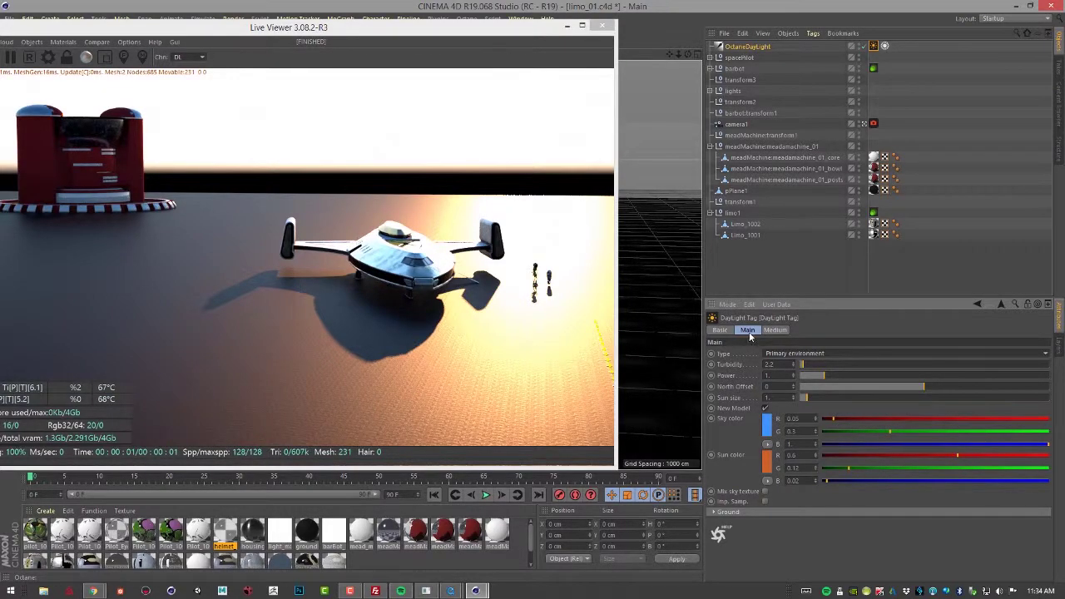
drag(804, 364, 886, 356)
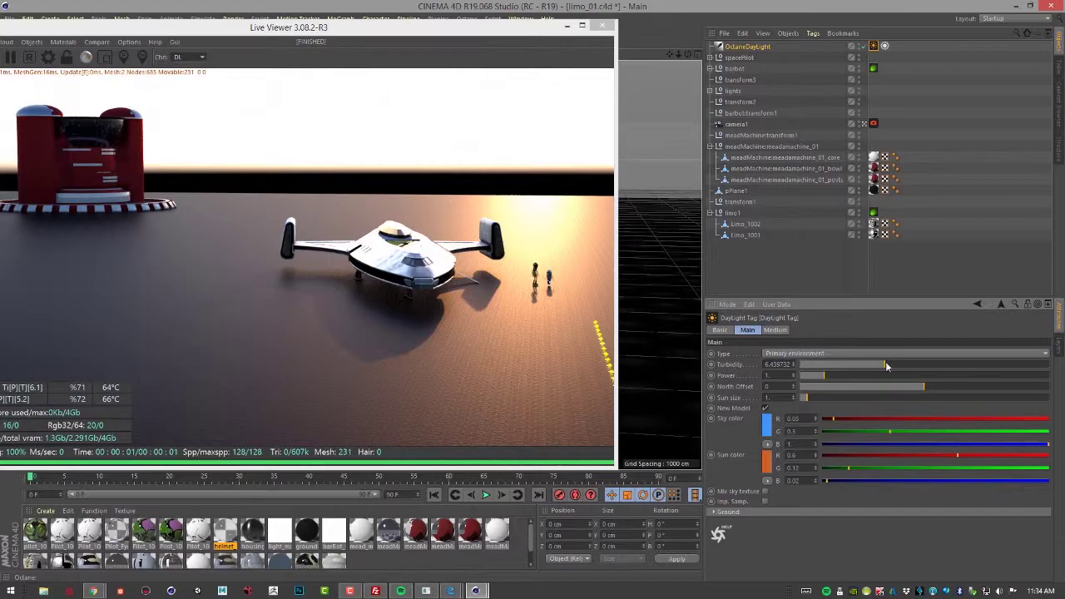
Raise the daylight Turbidity to about 12.36 for comparison, and finish with it set to 2
drag(887, 367, 996, 371)
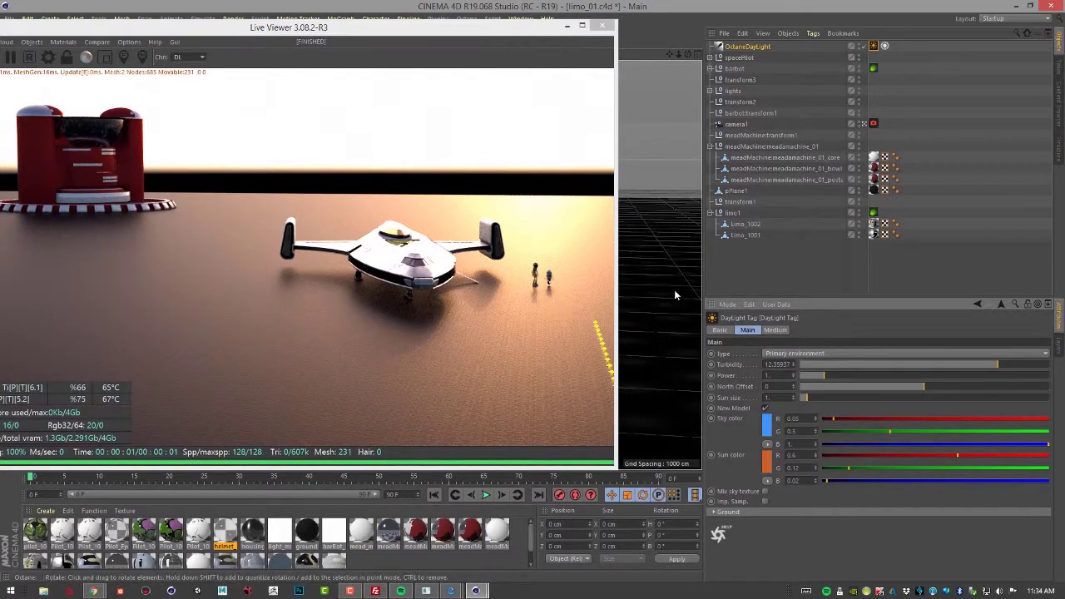
alt+drag(666, 300, 570, 303)
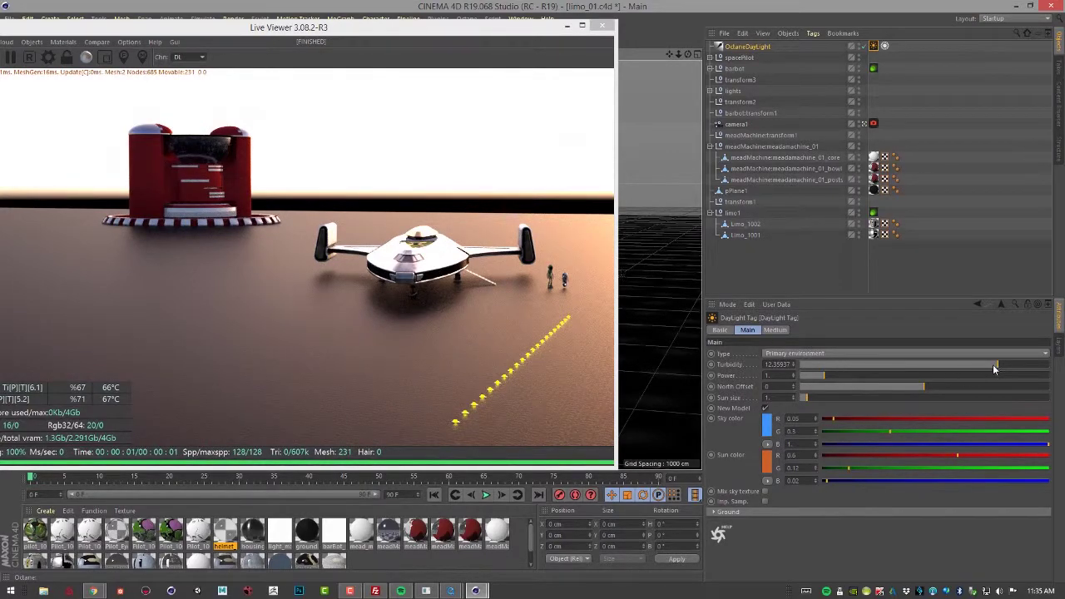
drag(995, 369, 653, 324)
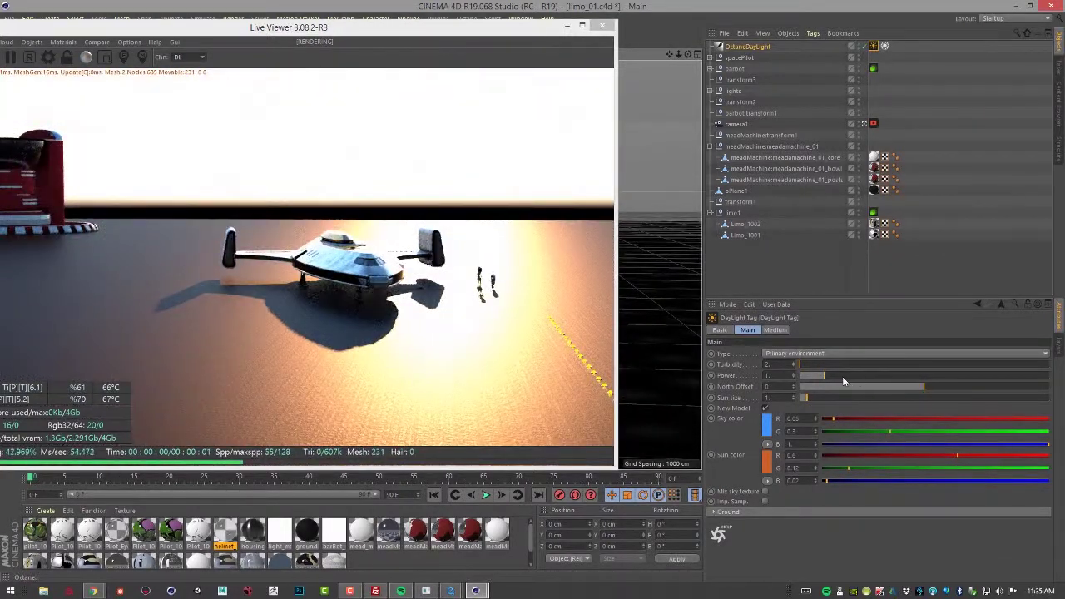
drag(807, 370, 1017, 373)
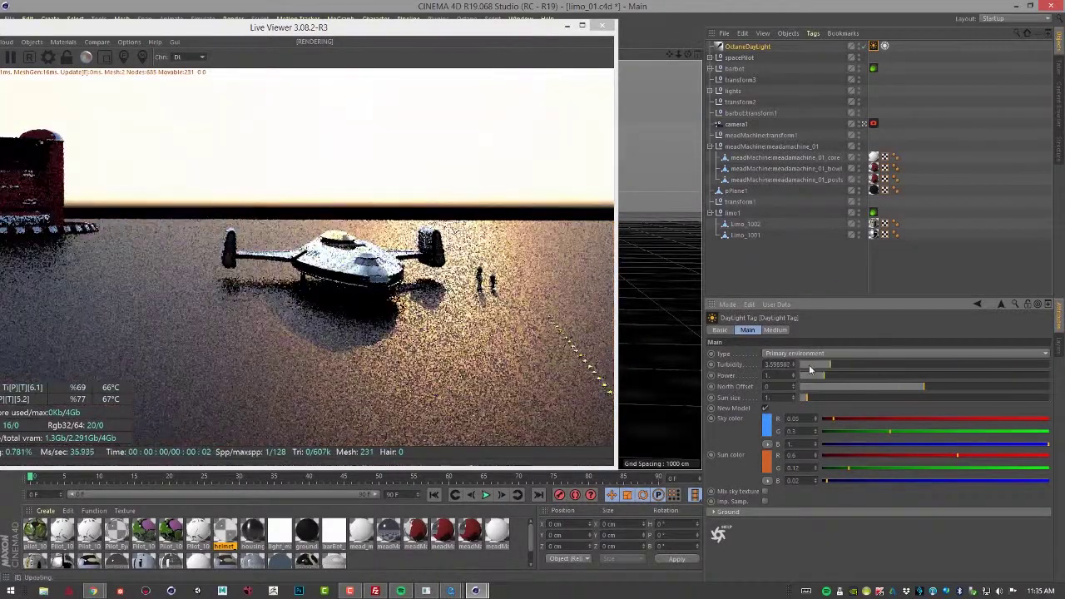
drag(810, 368, 800, 369)
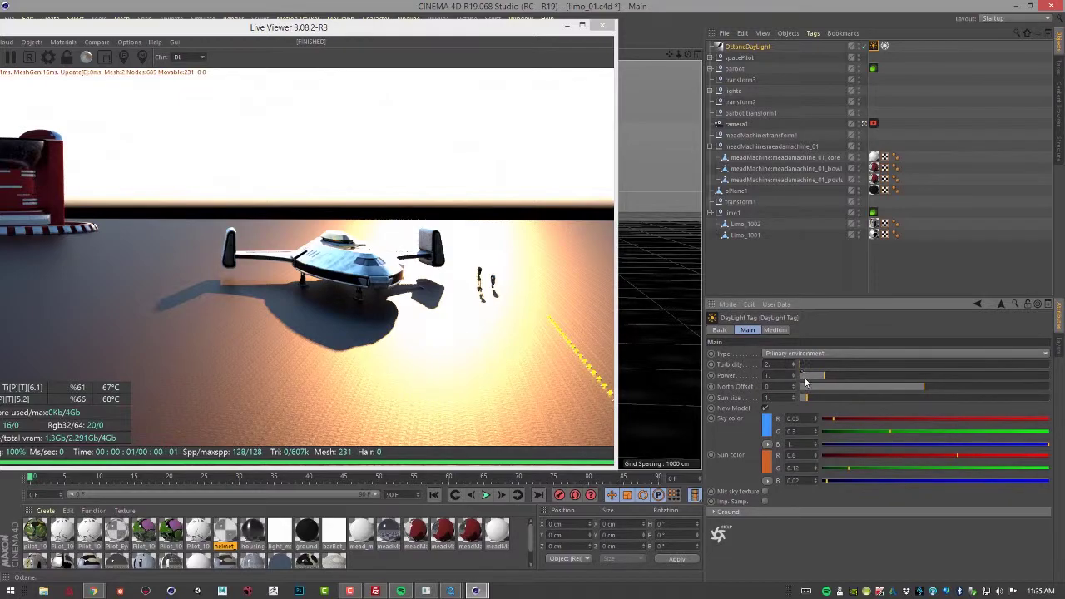
Try very low daylight Power values such as 0.0001, and settle on a Power of about 0.156
drag(822, 380, 802, 381)
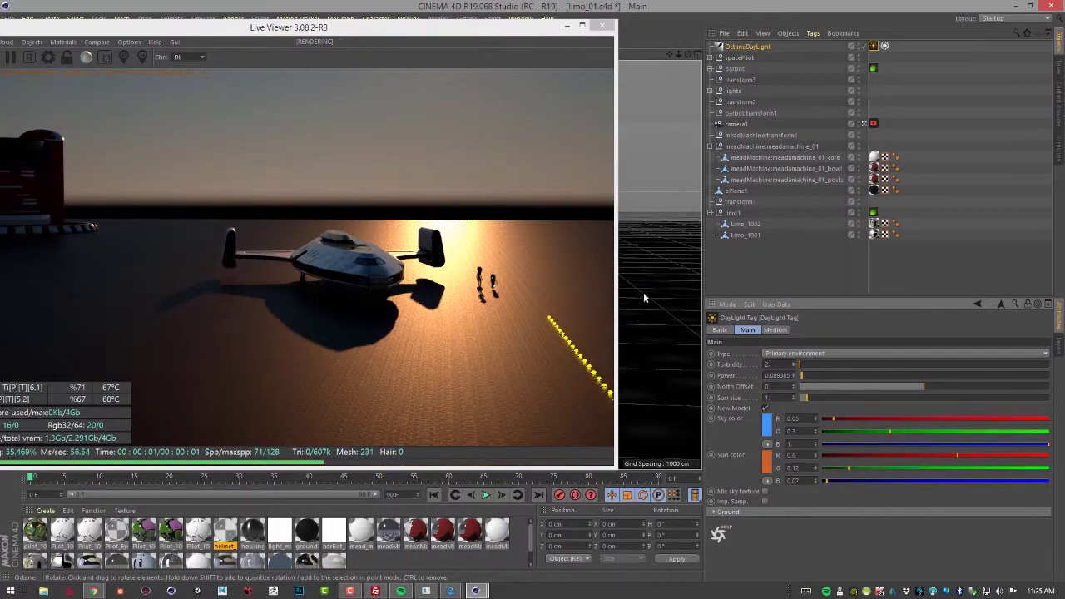
alt+drag(647, 297, 658, 342)
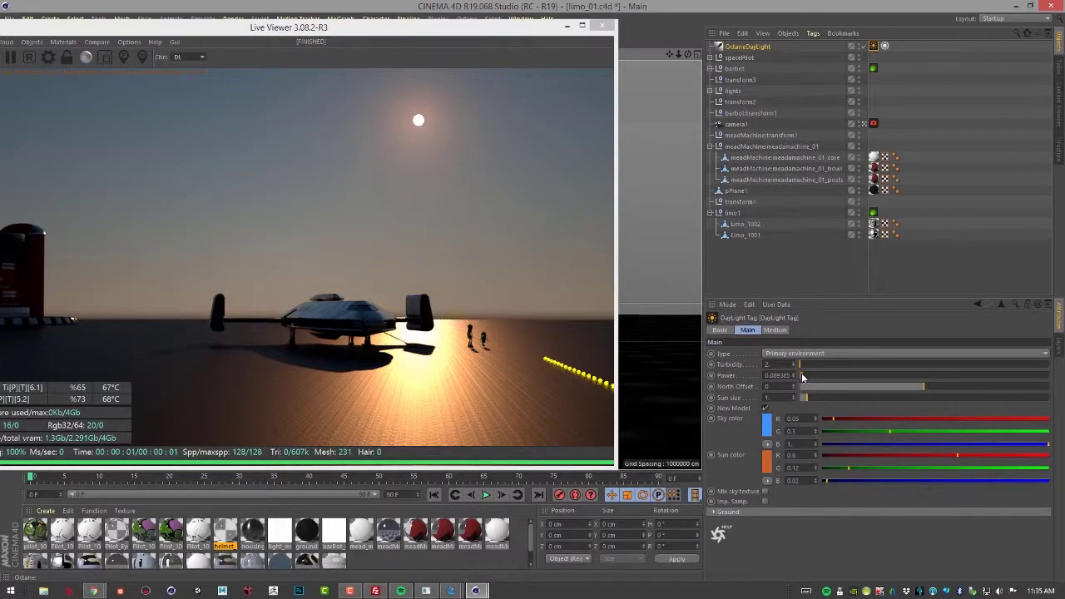
drag(803, 377, 800, 379)
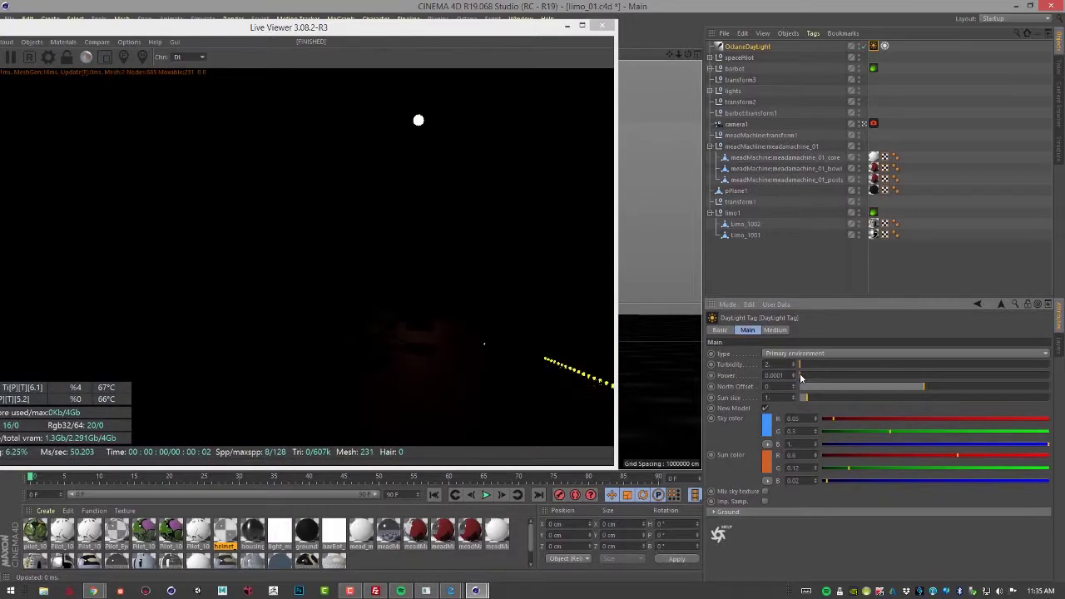
key(ctrl+z)
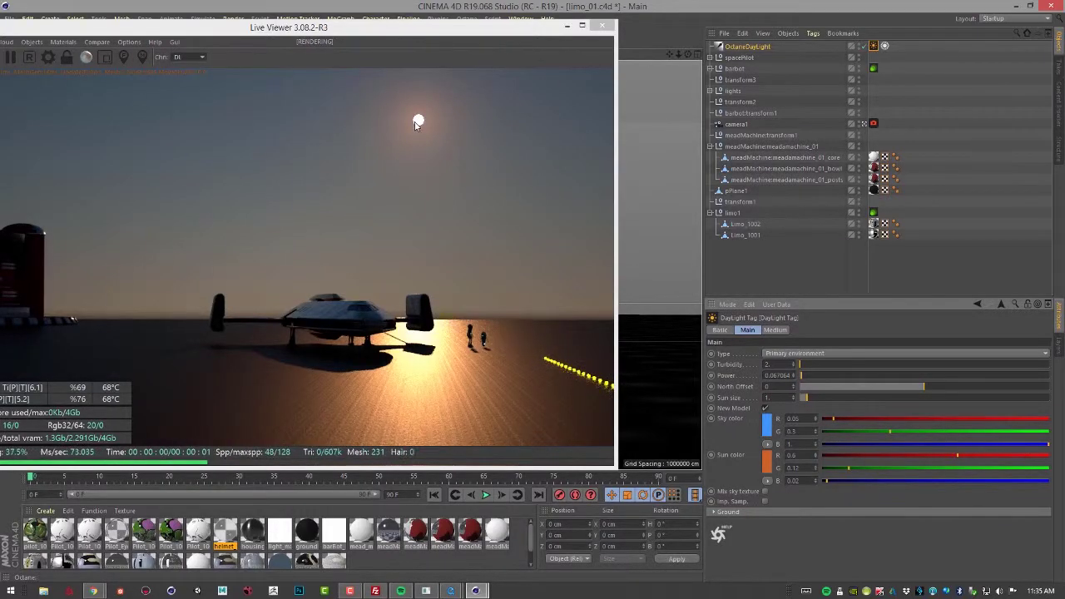
mouse_move(805, 380)
mouse_down()
mouse_move(832, 380)
mouse_move(805, 378)
mouse_up()
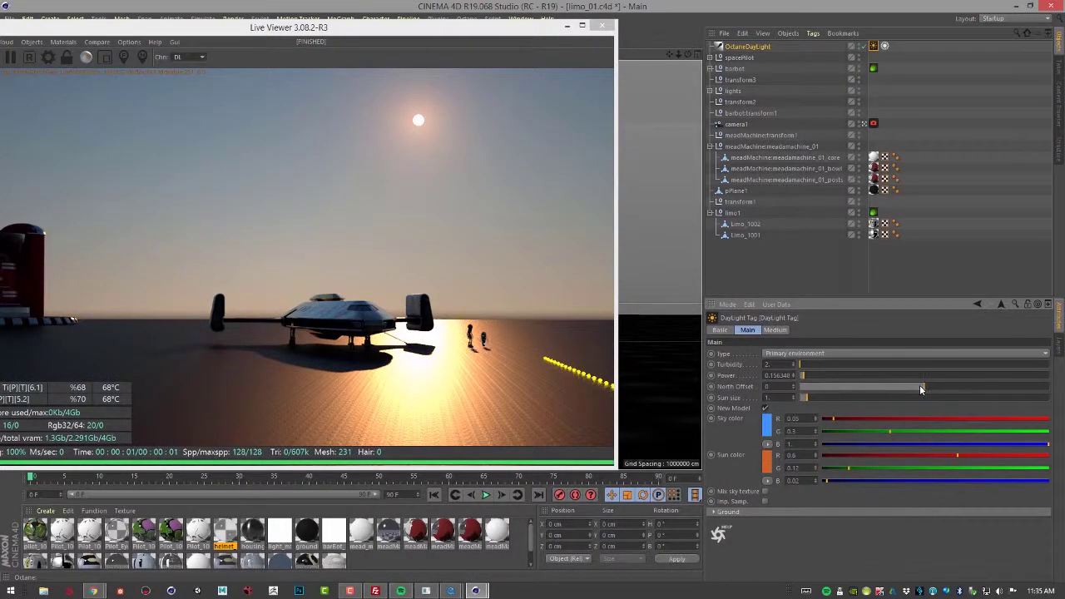
Shift the daylight's North Offset to about -0.03 and enlarge the Sun size to about 24.13
mouse_move(921, 388)
mouse_down()
mouse_move(911, 384)
mouse_move(934, 390)
mouse_move(920, 390)
mouse_up()
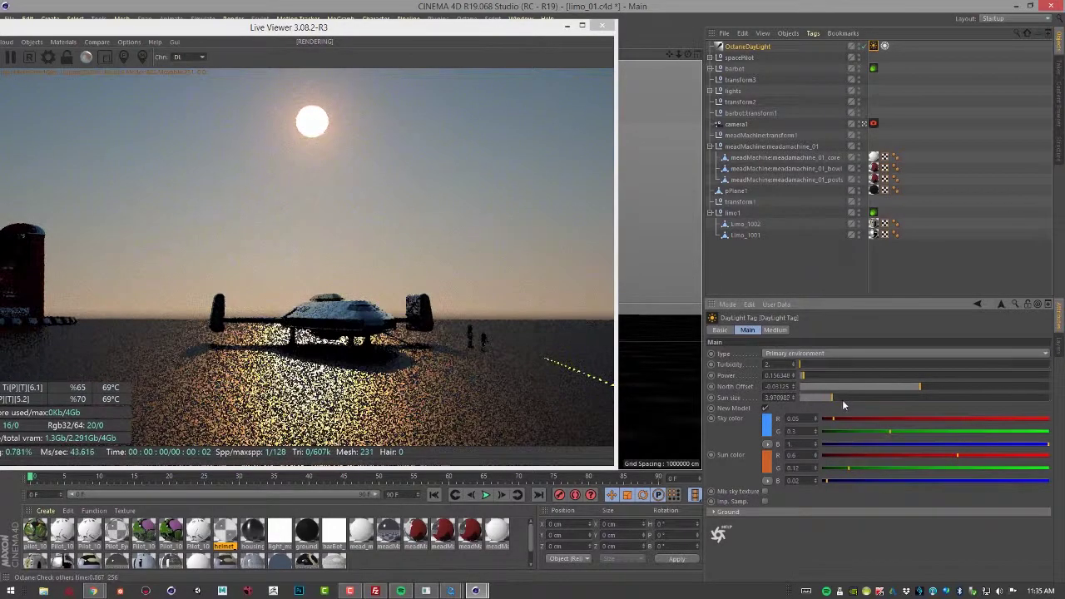
drag(843, 399, 998, 430)
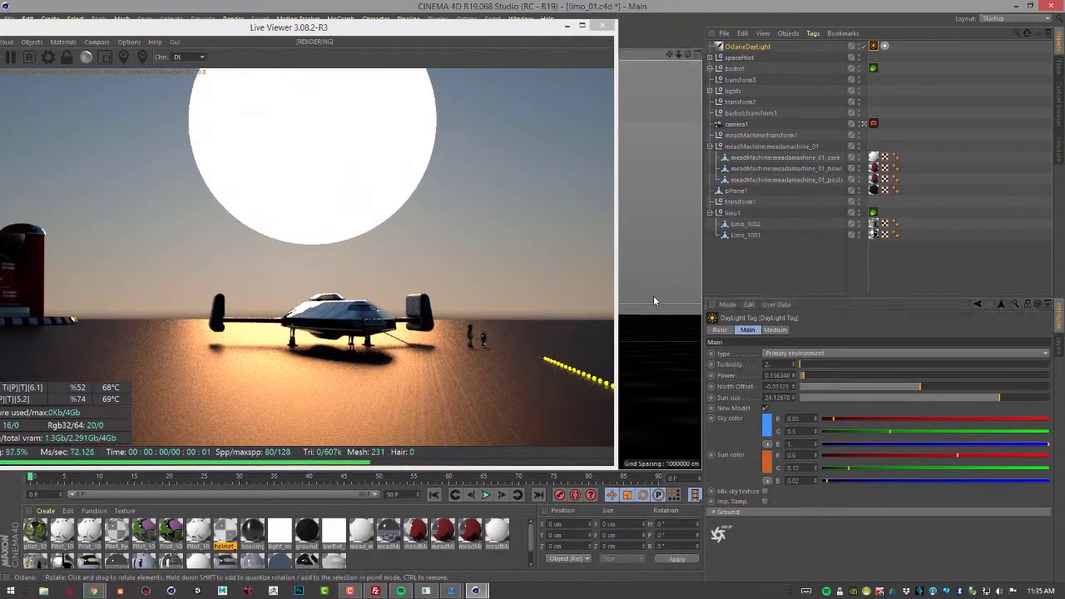
mouse_move(654, 296)
alt+mouse_down()
mouse_move(654, 318)
mouse_move(644, 310)
alt+mouse_up()
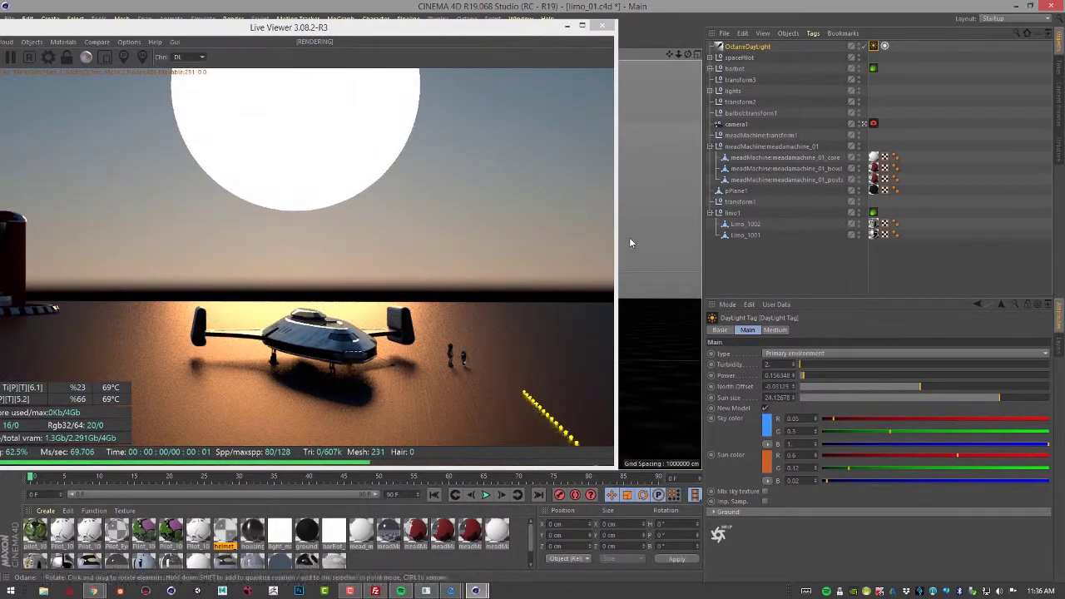
Rotate the OctaneDayLight to drop the sun to the horizon behind the spaceship, and reduce the Sun size to about 12.31
key(super+Left)
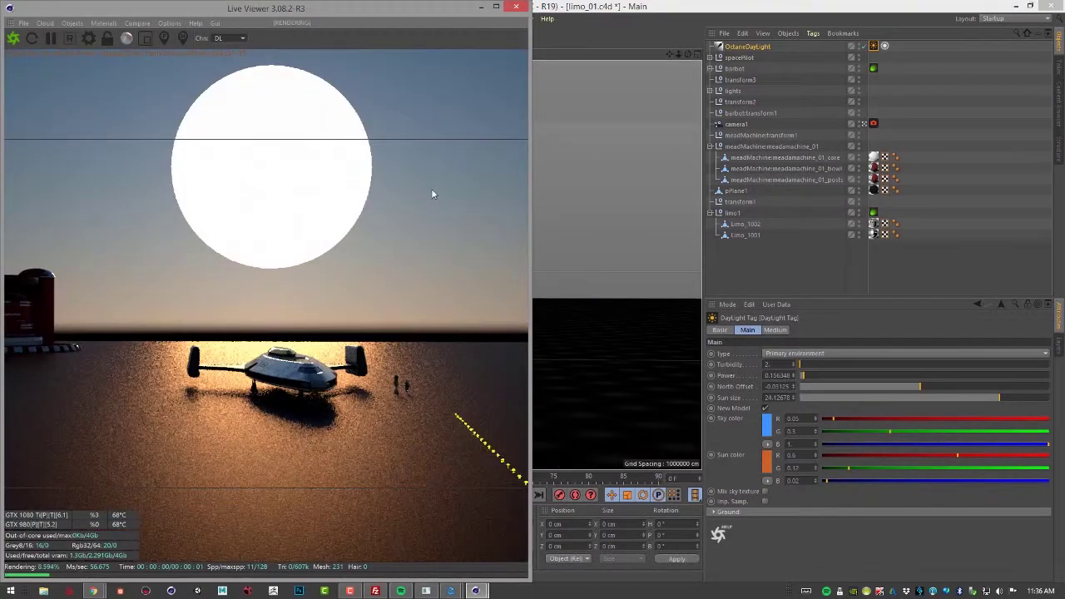
drag(355, 23, 291, 56)
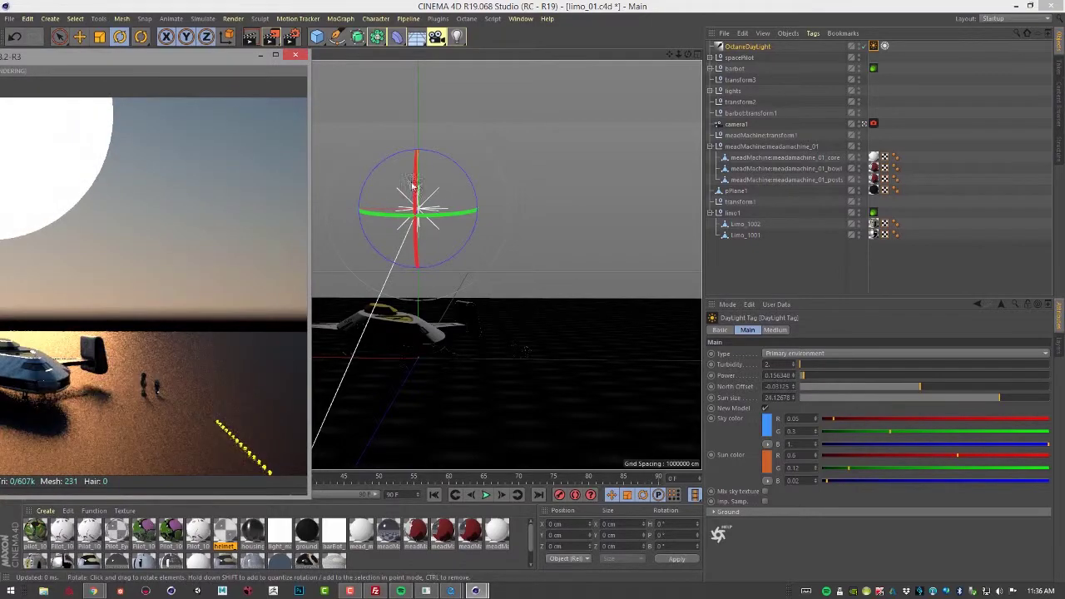
drag(412, 187, 414, 165)
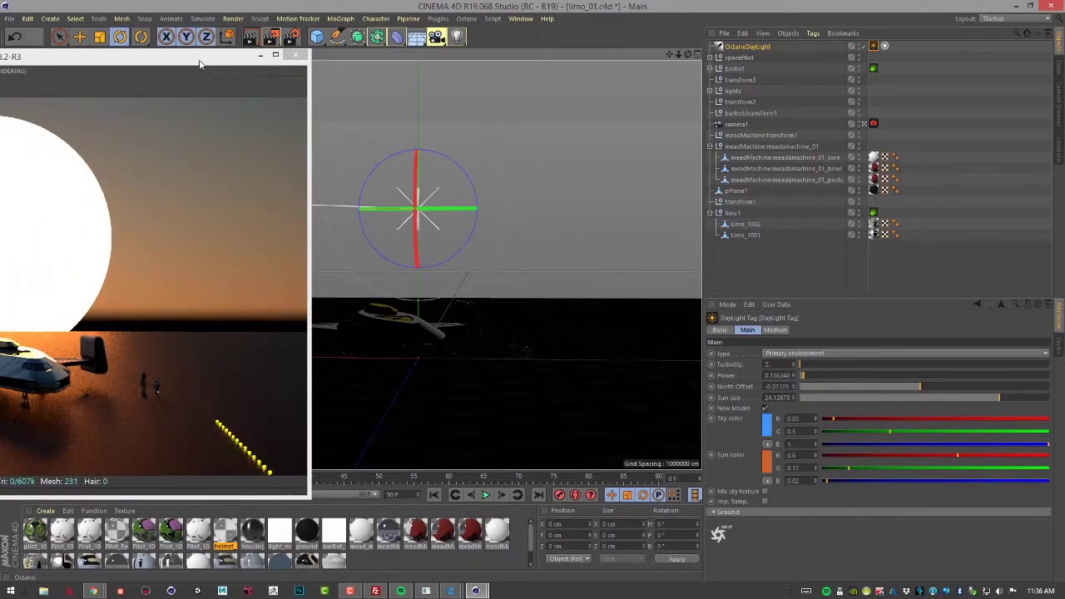
drag(200, 64, 443, 61)
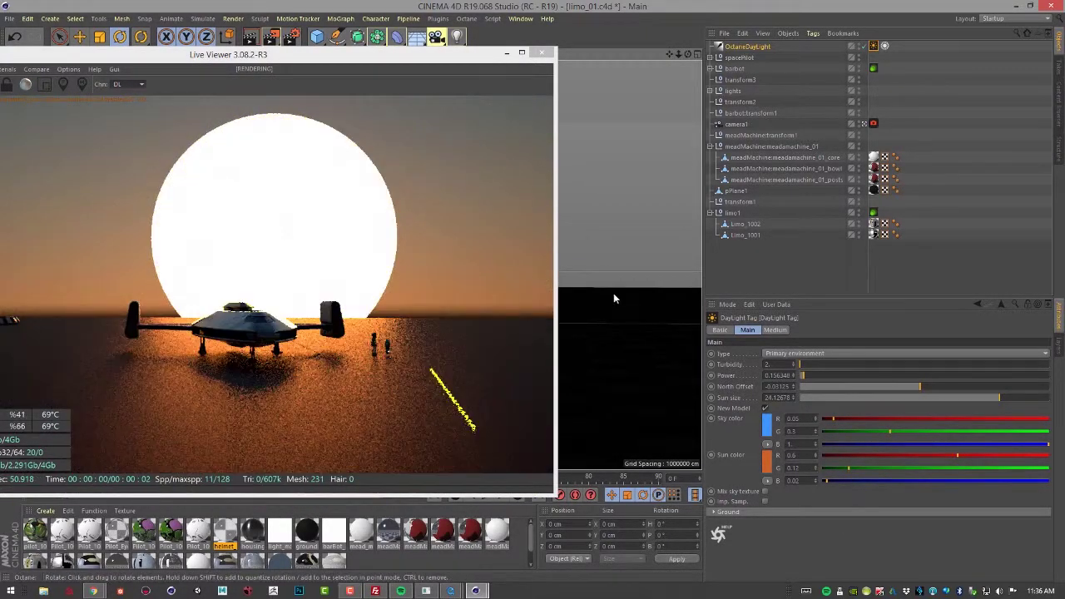
alt+right_drag(615, 298, 625, 298)
alt+drag(624, 295, 624, 294)
drag(241, 58, 331, 53)
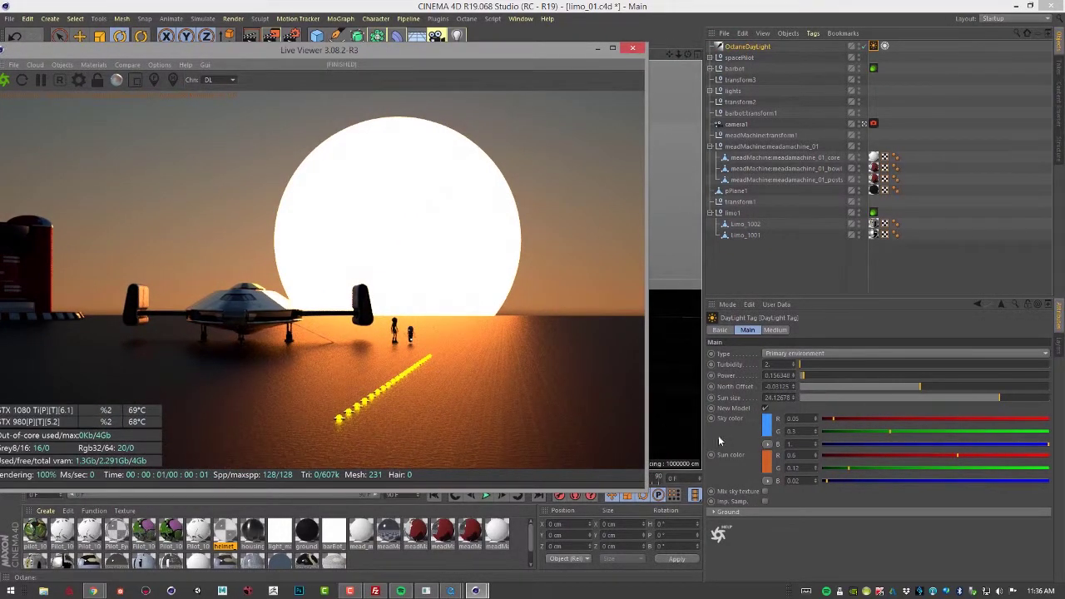
drag(980, 397, 901, 410)
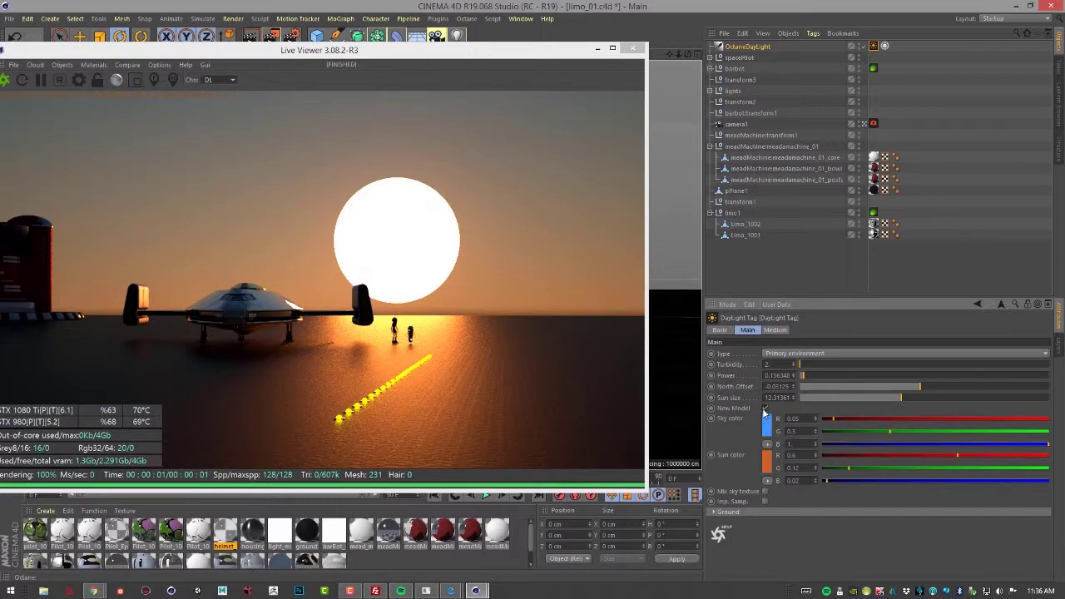
Turn the daylight's New Model option off and on again to compare the two sky models
mouse_move(768, 420)
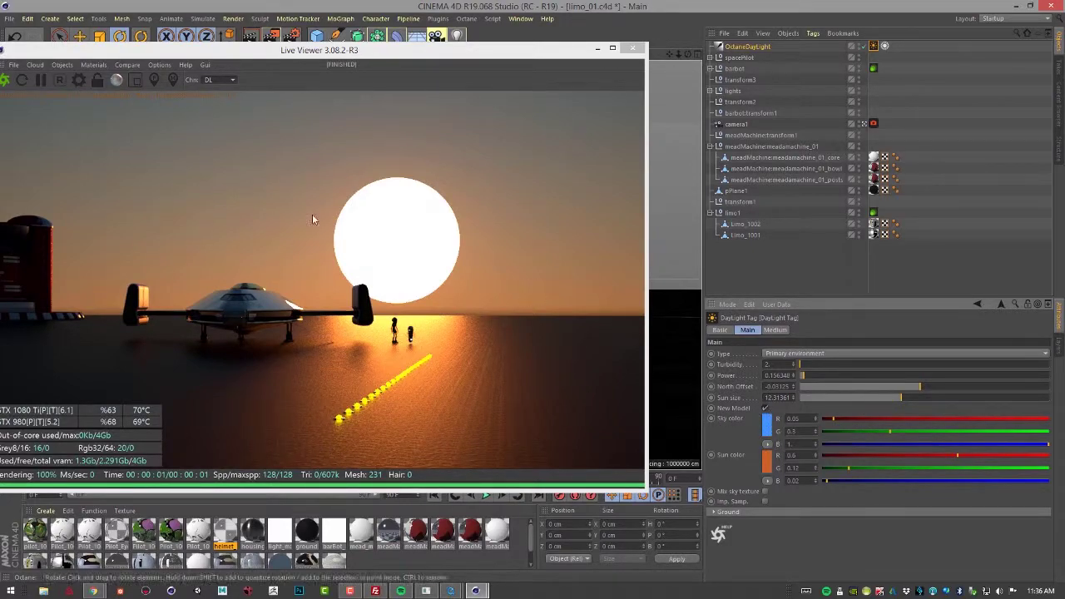
click(767, 410)
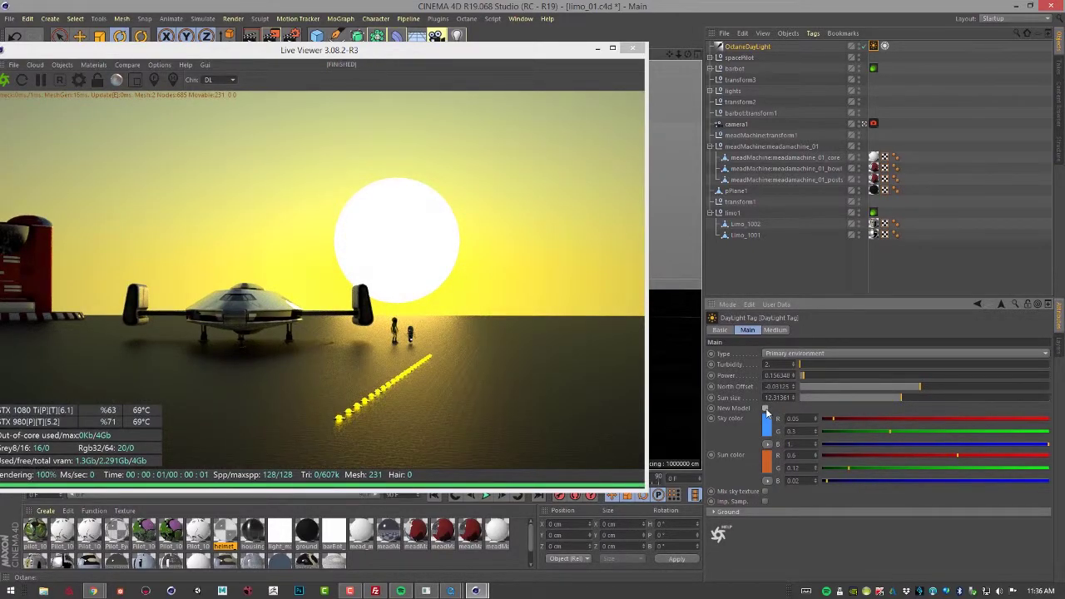
click(766, 410)
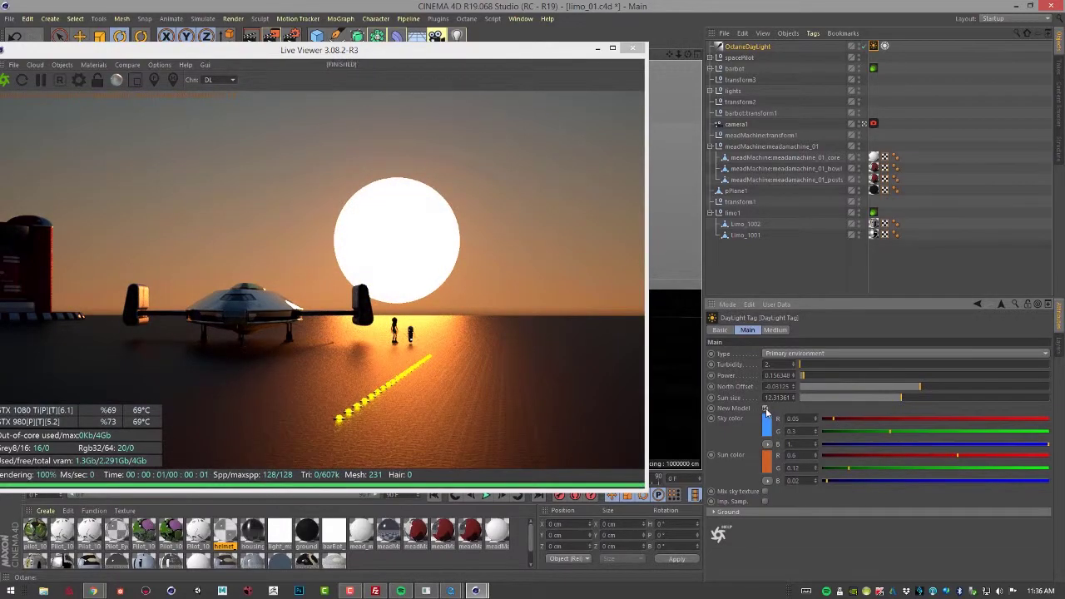
click(767, 411)
click(767, 410)
Set the Sky color to magenta with hue 291°, saturation 88% and value 94%
click(767, 429)
drag(801, 428, 828, 428)
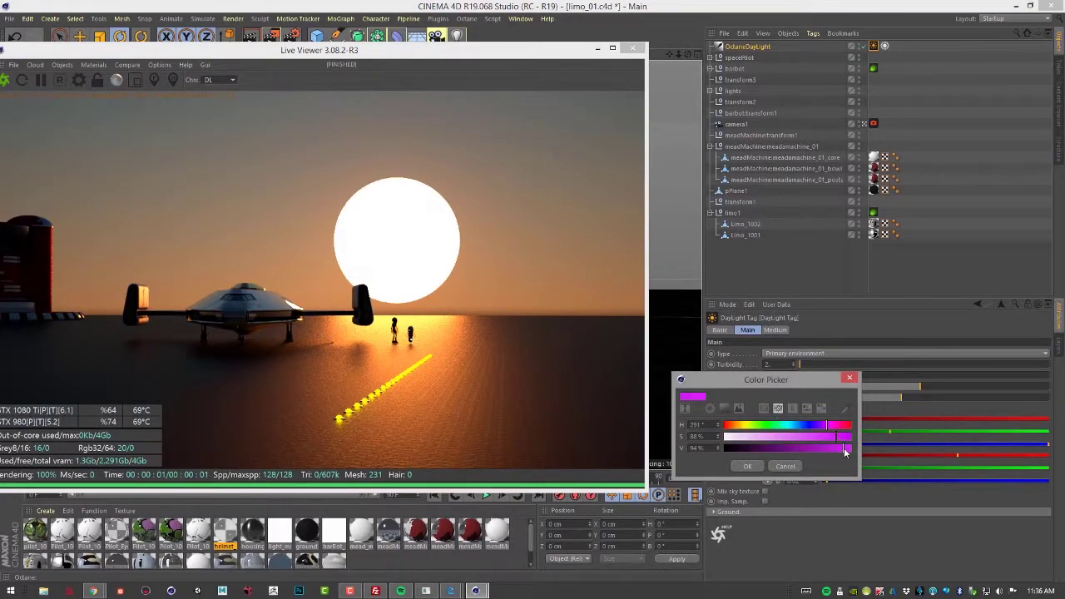
click(747, 467)
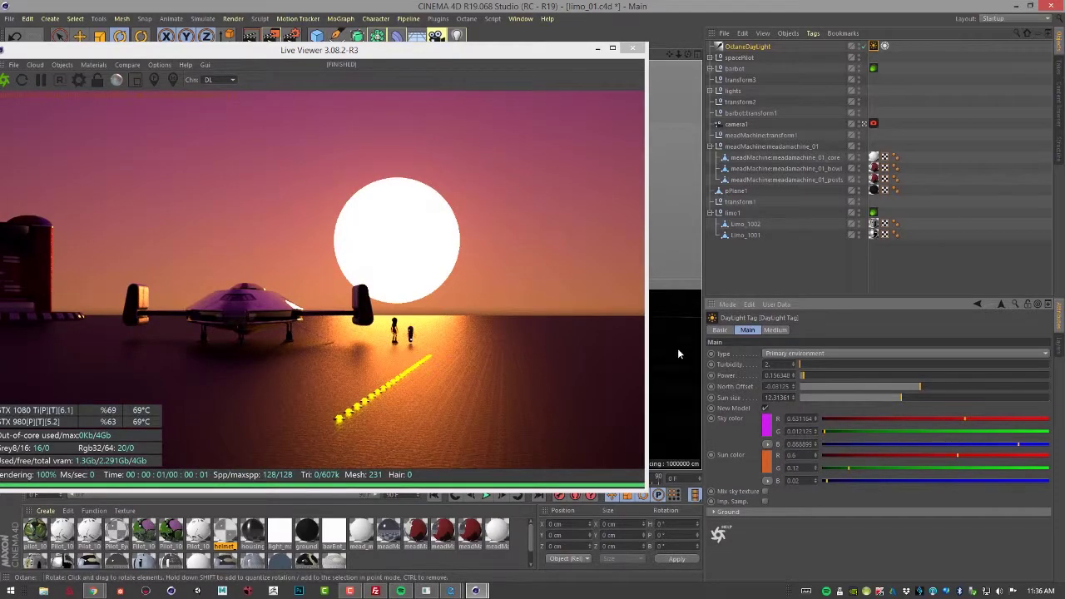
mouse_move(675, 333)
alt+right_down()
mouse_move(697, 345)
mouse_move(688, 342)
alt+right_up()
alt+drag(687, 343, 681, 341)
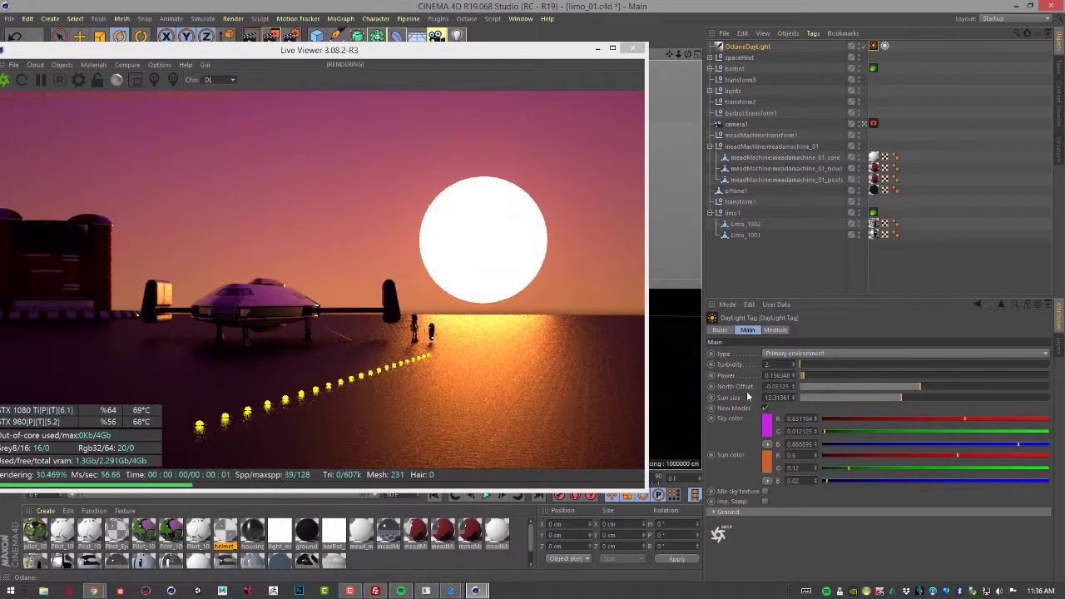
Set the Sun color to bright magenta with hue 297°, saturation about 81% and value about 97%
click(768, 460)
click(827, 456)
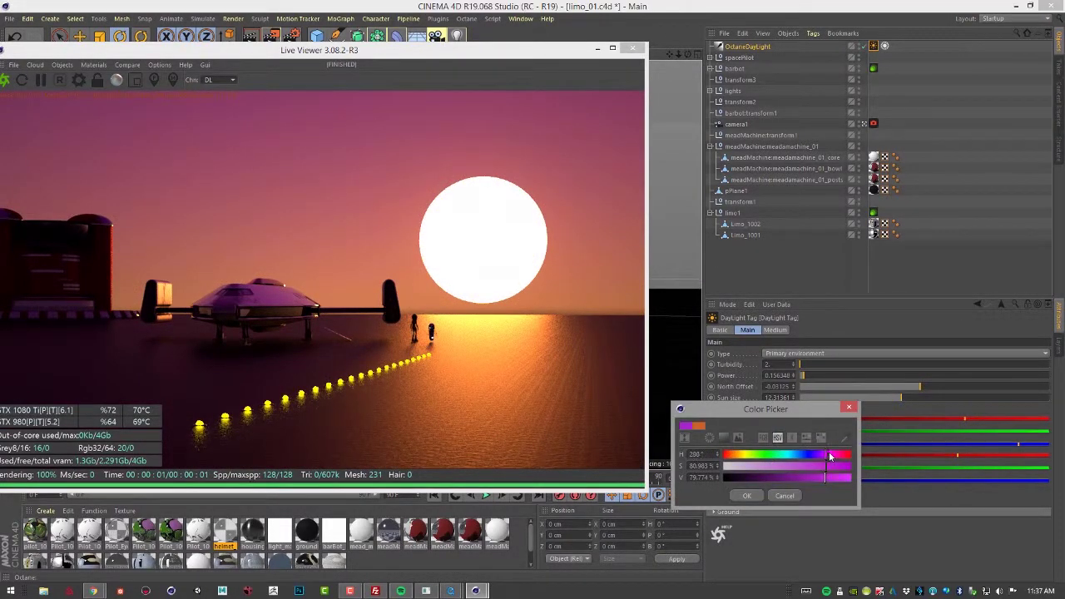
drag(835, 481, 849, 489)
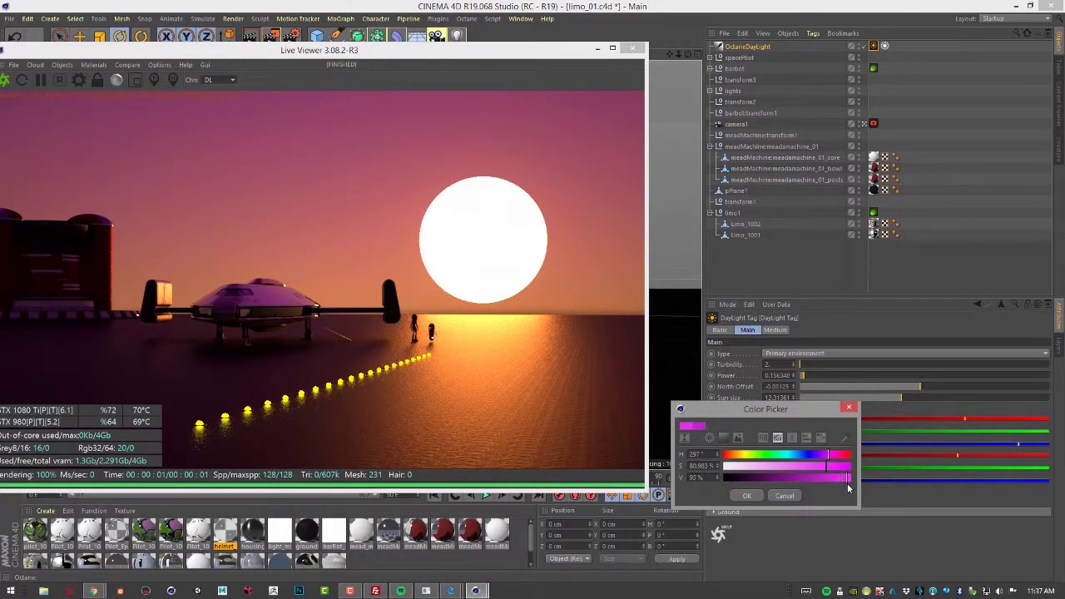
click(748, 496)
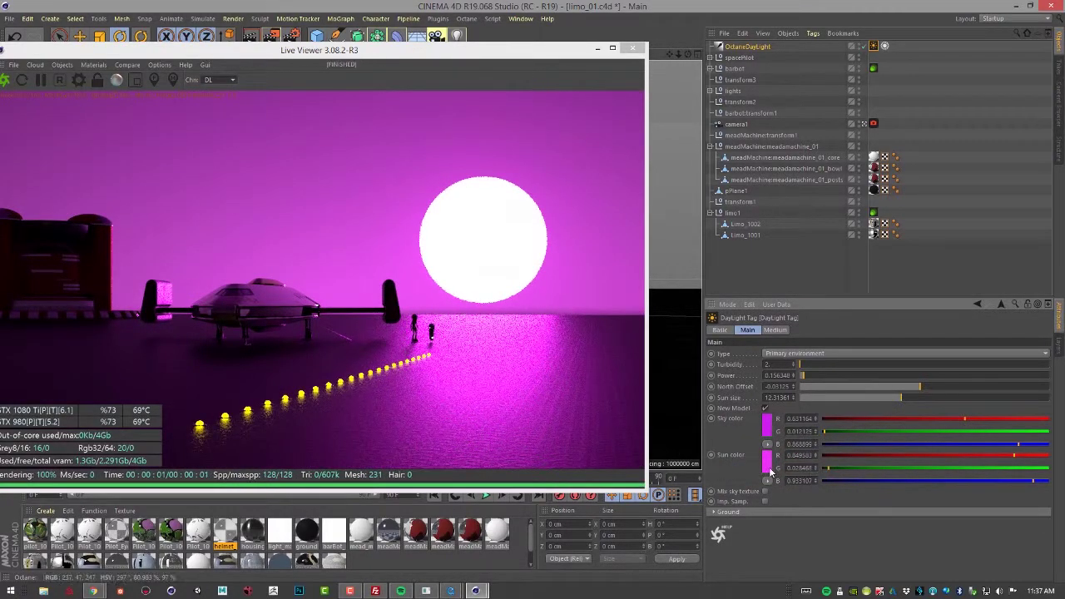
Set the Sun color to pale yellow with hue about 58°, saturation 50% and value 97%
click(769, 469)
click(771, 476)
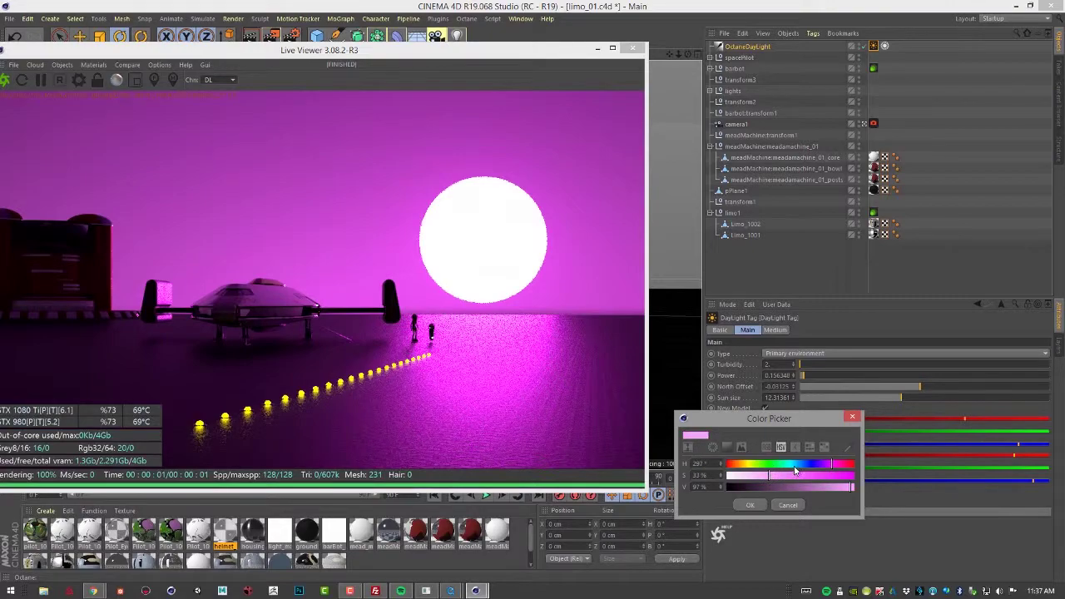
drag(794, 466, 755, 466)
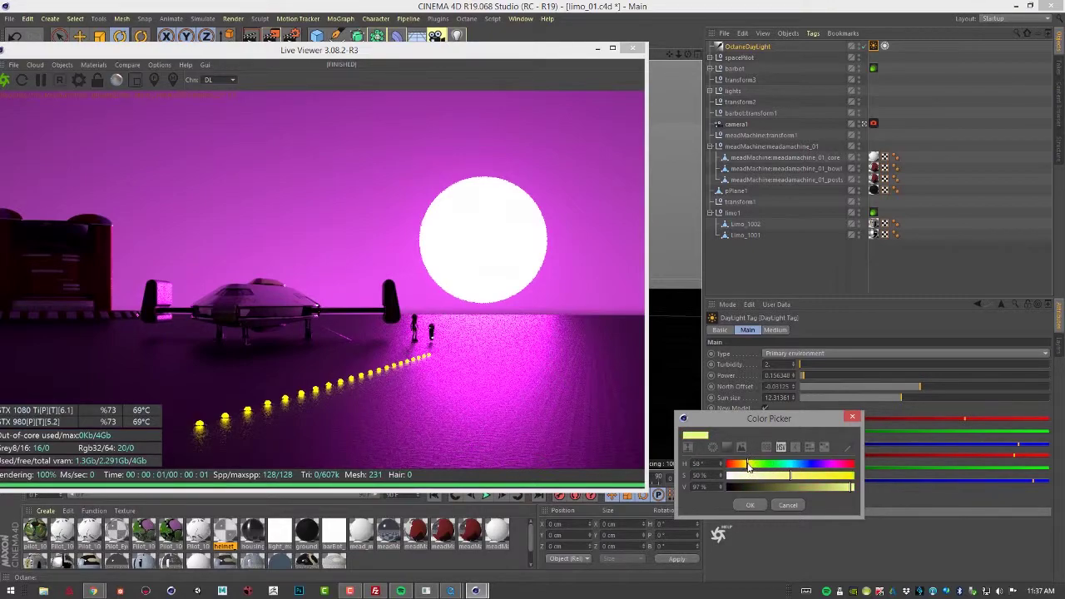
click(748, 505)
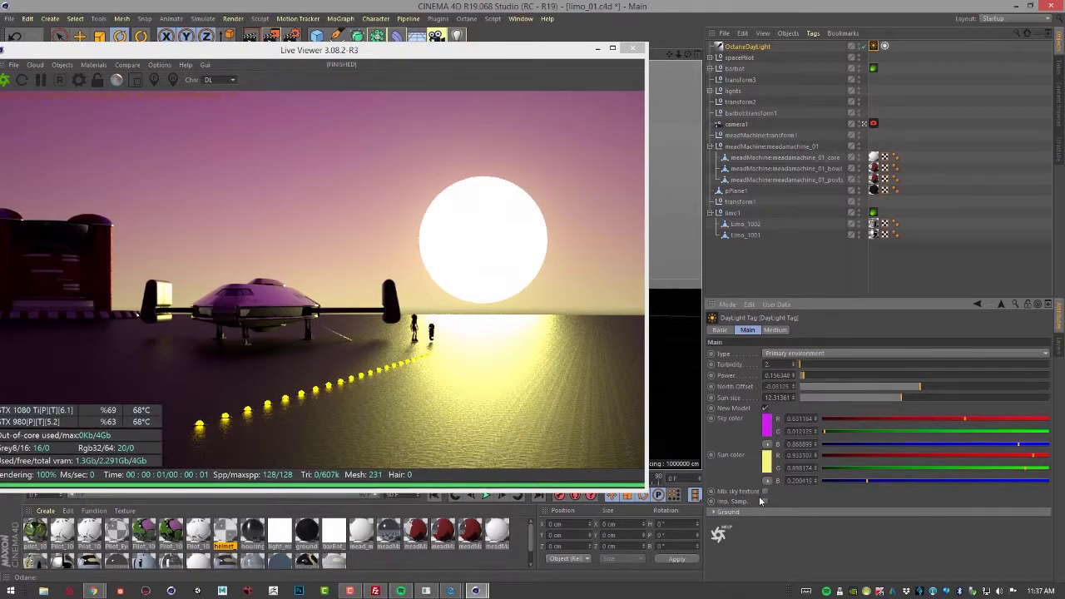
Expand the daylight's Ground settings and hide the pPlane1 ground object in the viewport and the render
click(715, 511)
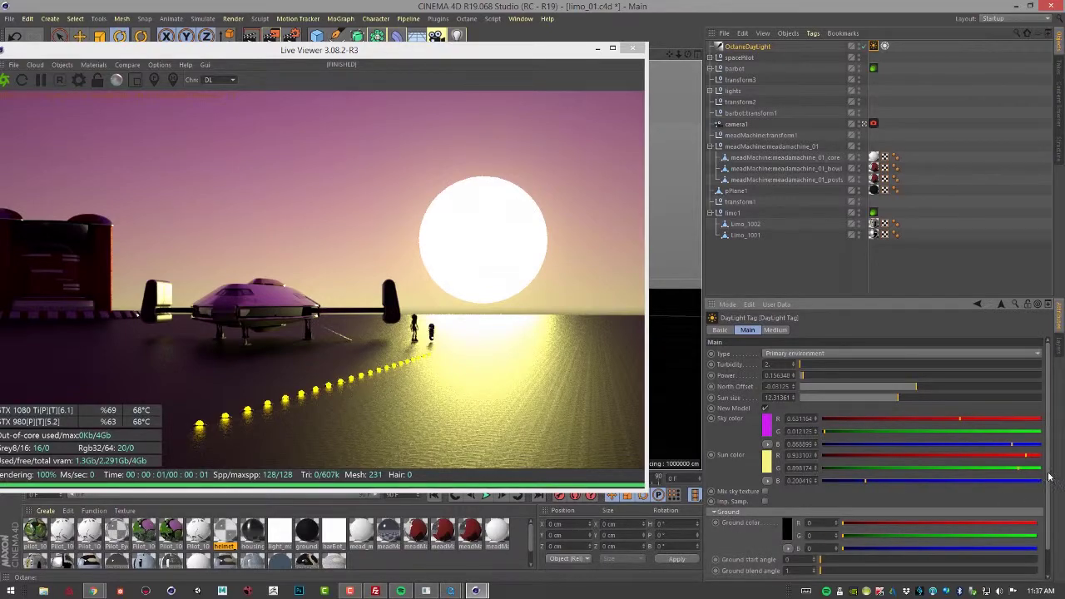
scroll(1049, 477, down, 1)
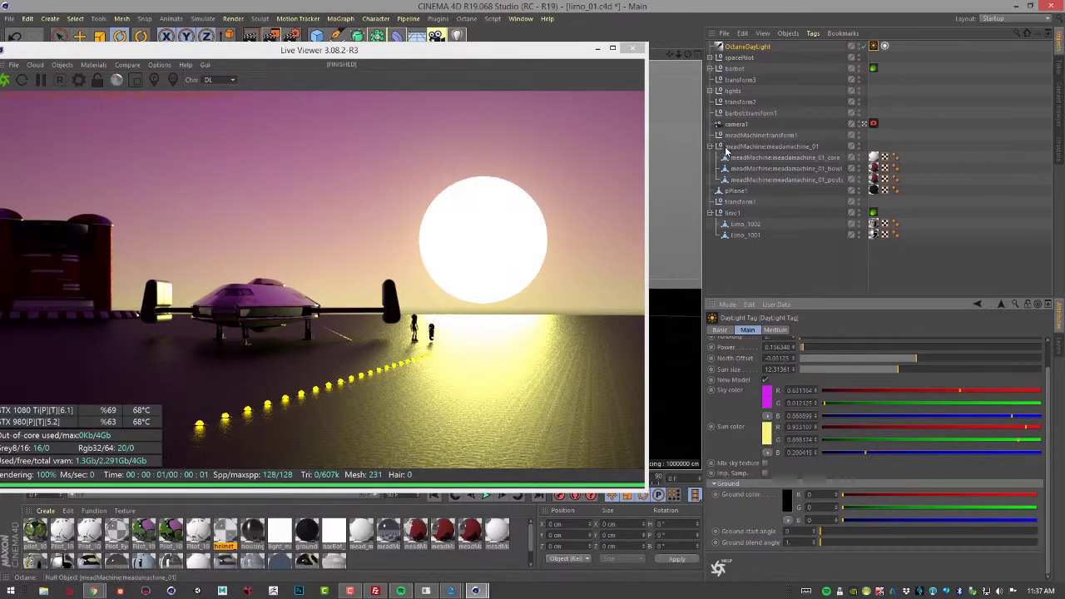
click(860, 189)
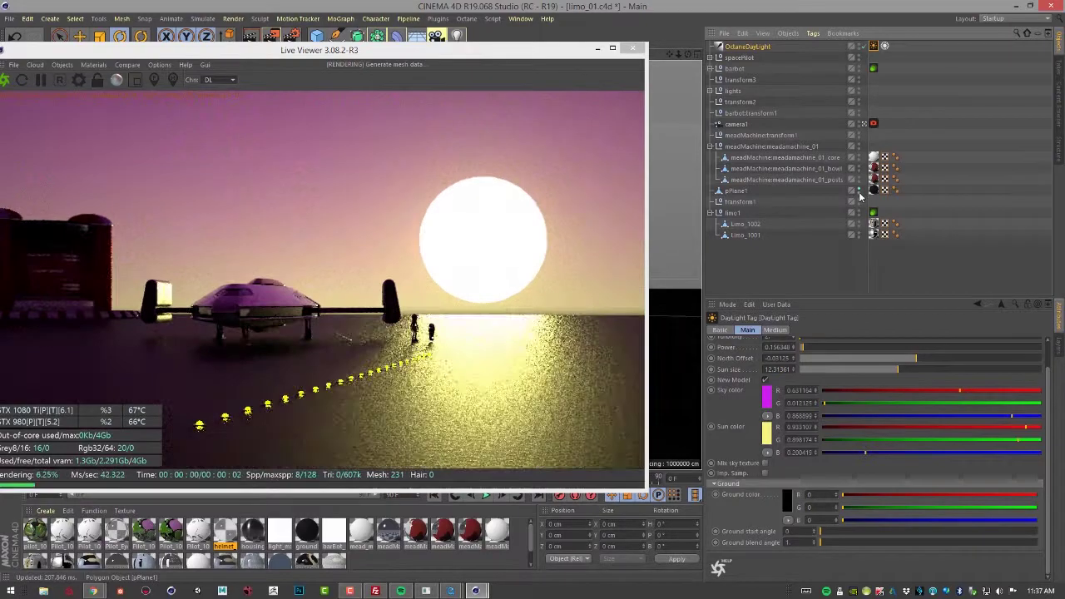
click(858, 189)
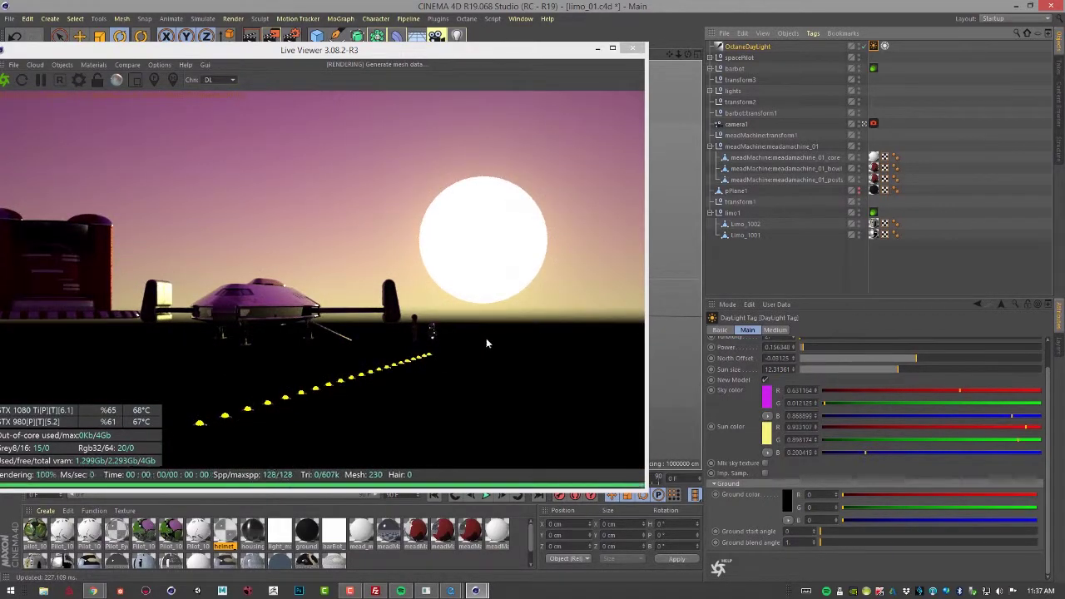
Set the daylight's Ground color to a bright, fully saturated green with G 1 and B 0
click(786, 495)
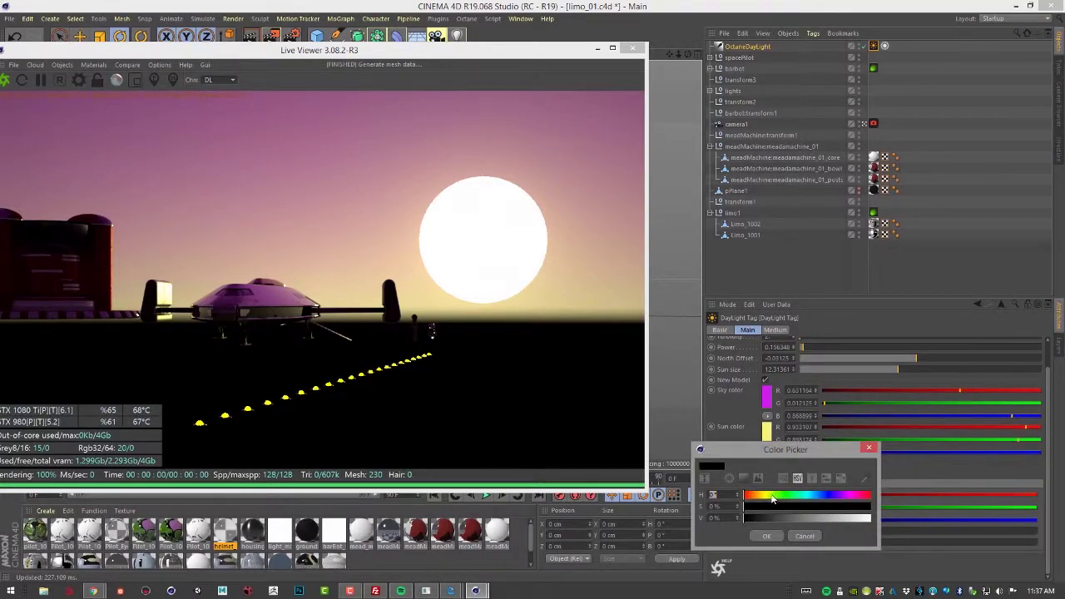
drag(779, 518, 864, 517)
click(869, 507)
click(767, 537)
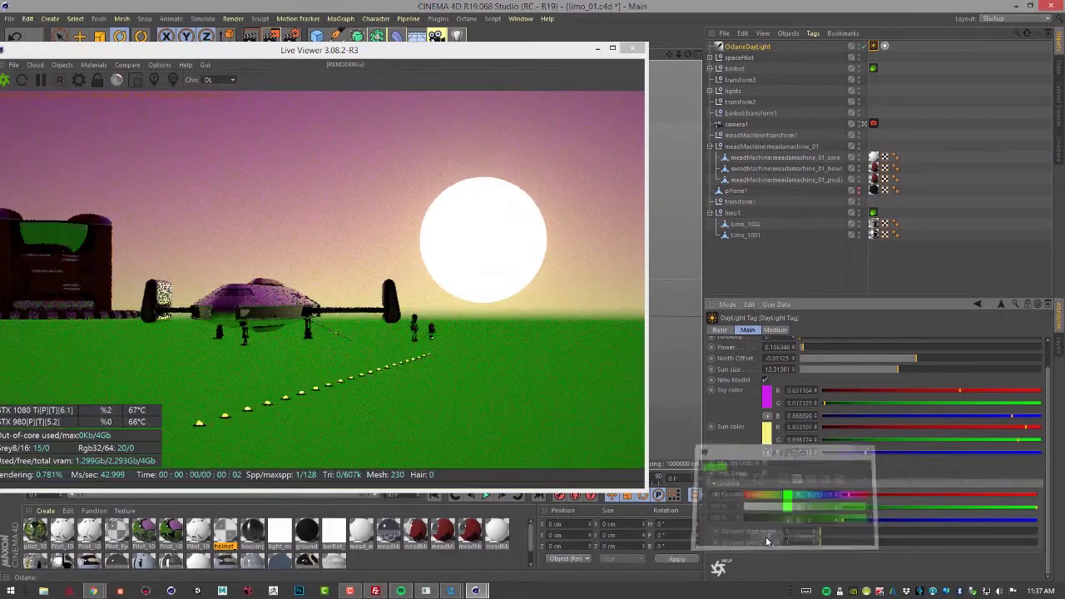
Set the Ground start angle to about 1.16 and the Ground blend angle to about 6.03 to soften the horizon
scroll(225, 333, up, 10)
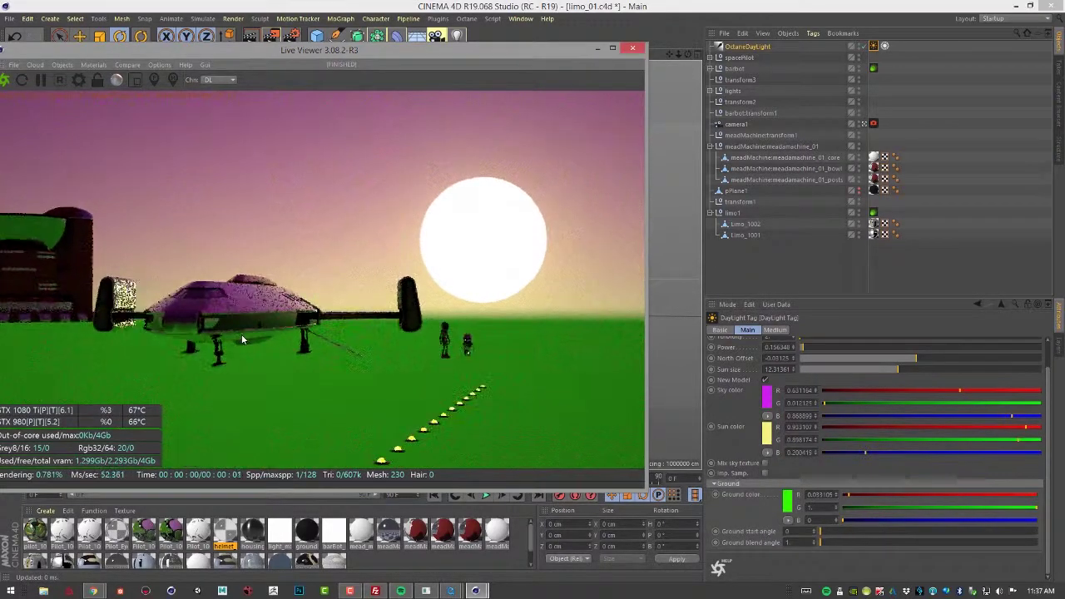
scroll(260, 343, down, 8)
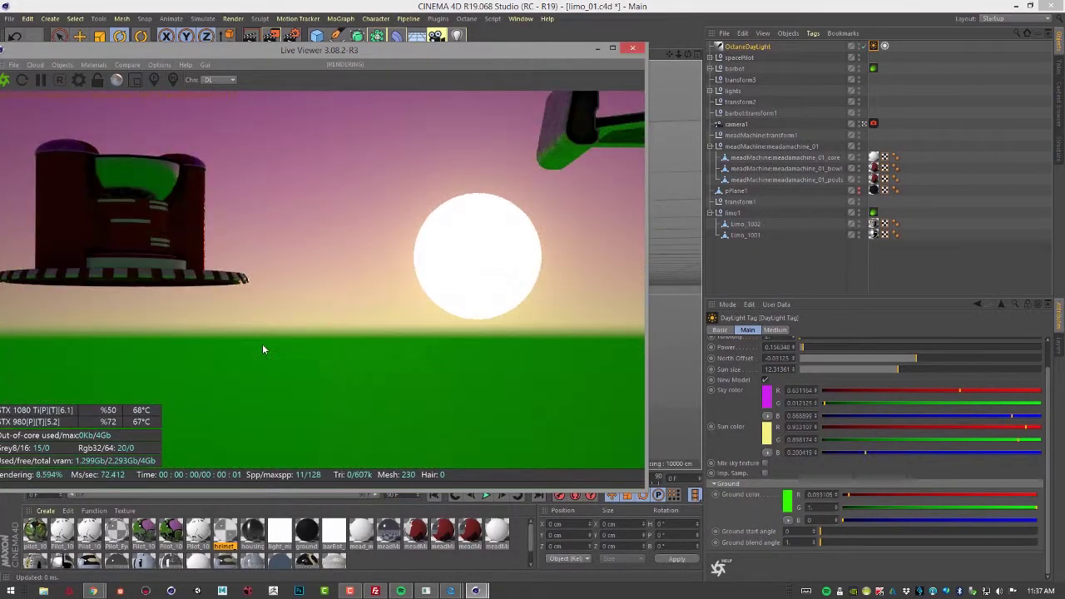
scroll(302, 343, down, 3)
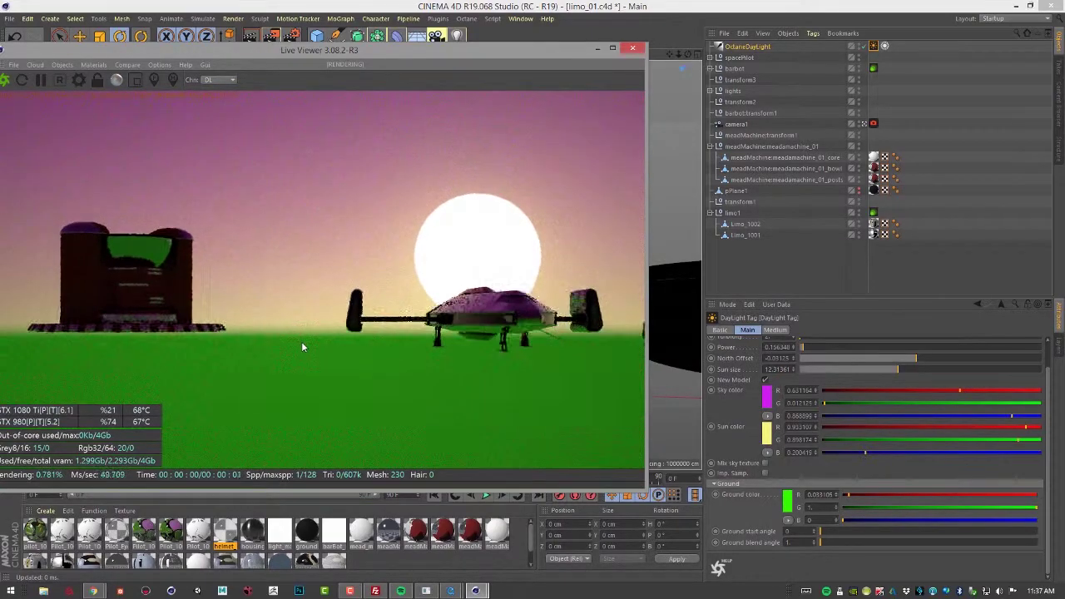
drag(342, 348, 395, 360)
right_drag(396, 357, 422, 357)
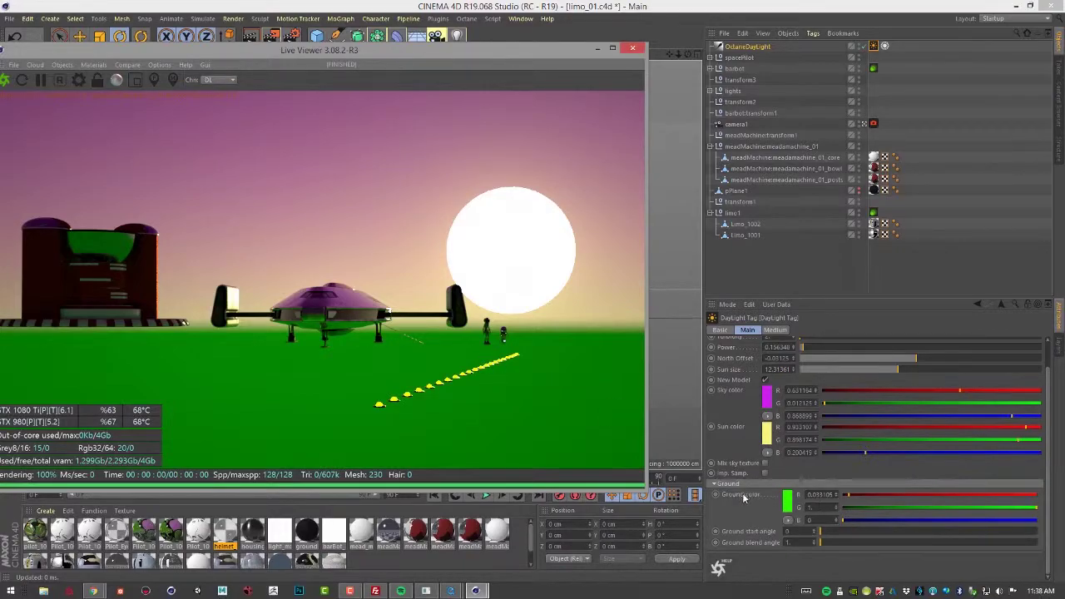
mouse_move(819, 542)
mouse_down()
mouse_move(854, 543)
mouse_move(832, 546)
mouse_up()
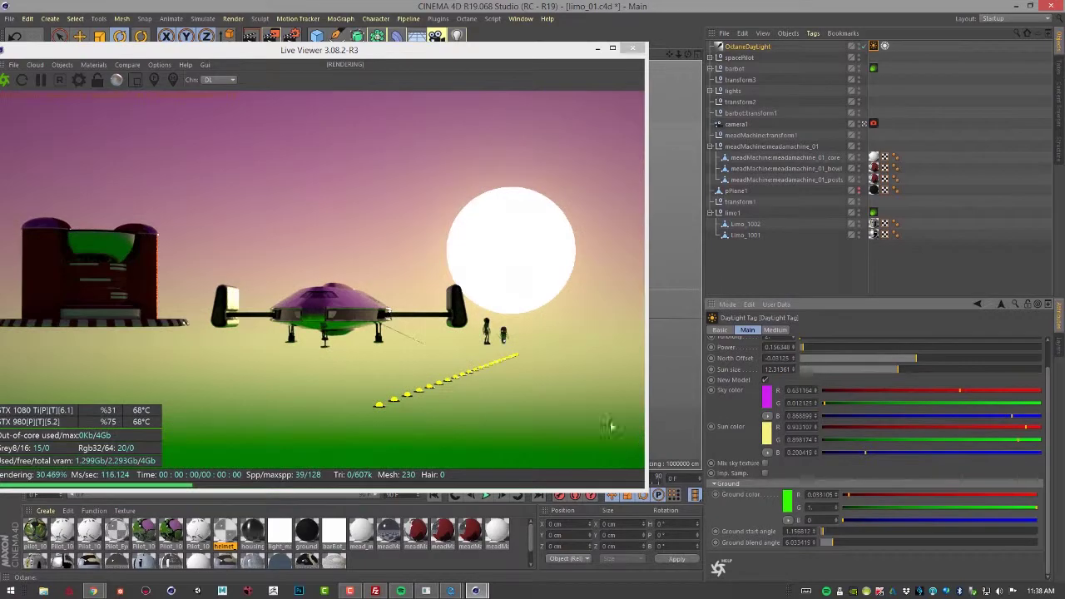
Turn the pPlane1 ground object's visibility back on in both the viewport and the render
scroll(529, 371, up, 8)
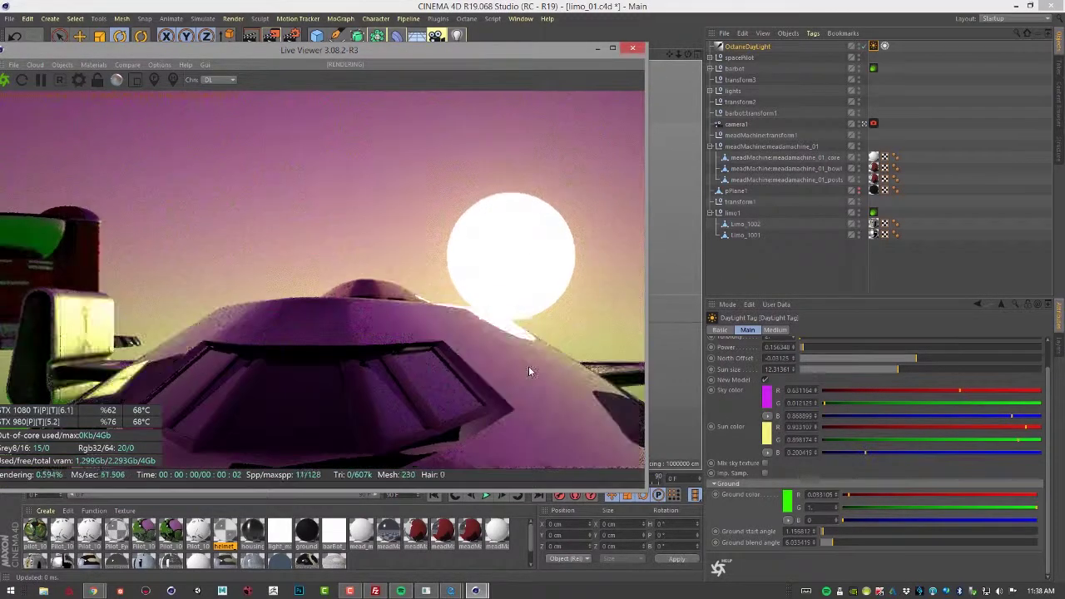
scroll(528, 364, up, 5)
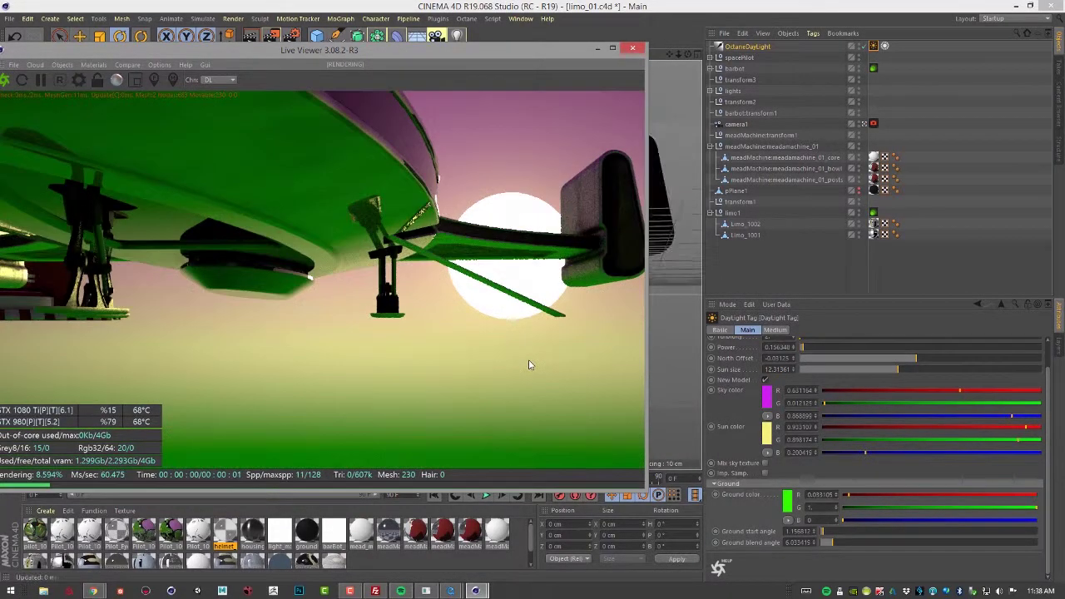
scroll(527, 364, down, 10)
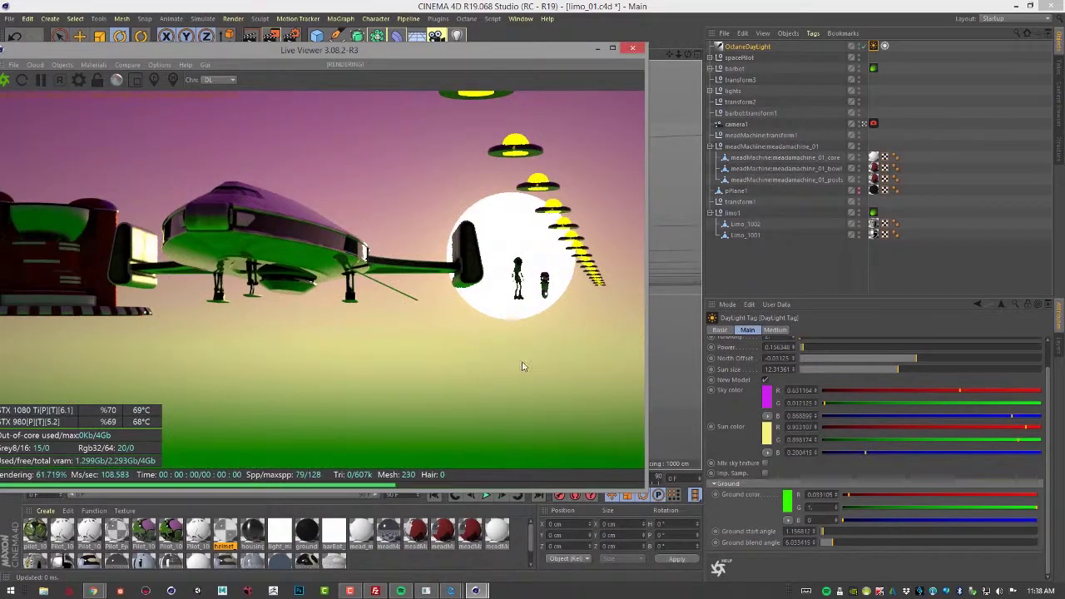
middle_drag(522, 367, 522, 369)
scroll(518, 363, down, 5)
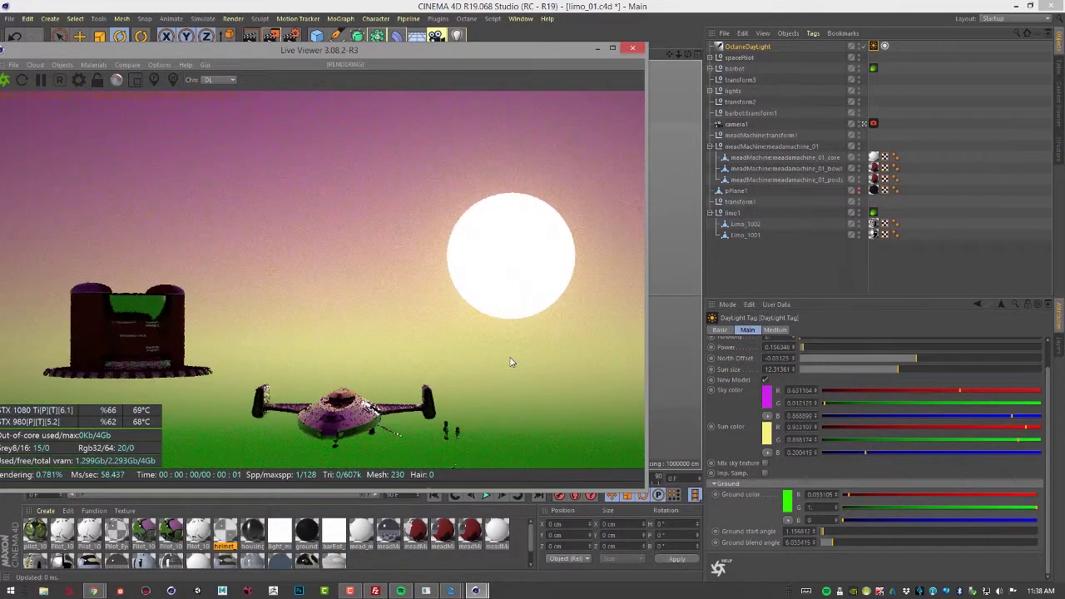
click(860, 189)
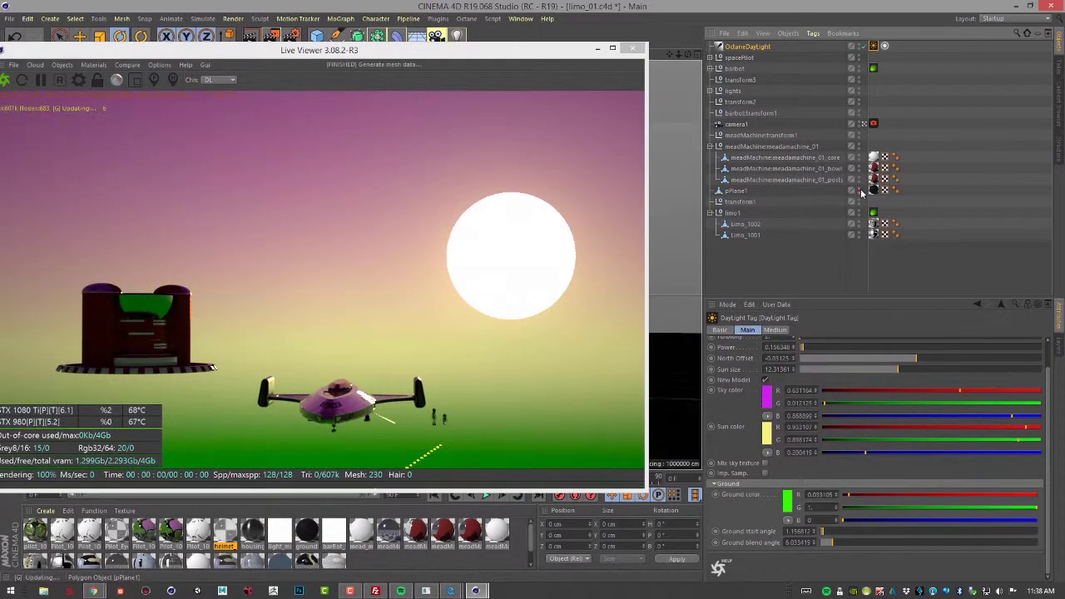
click(859, 193)
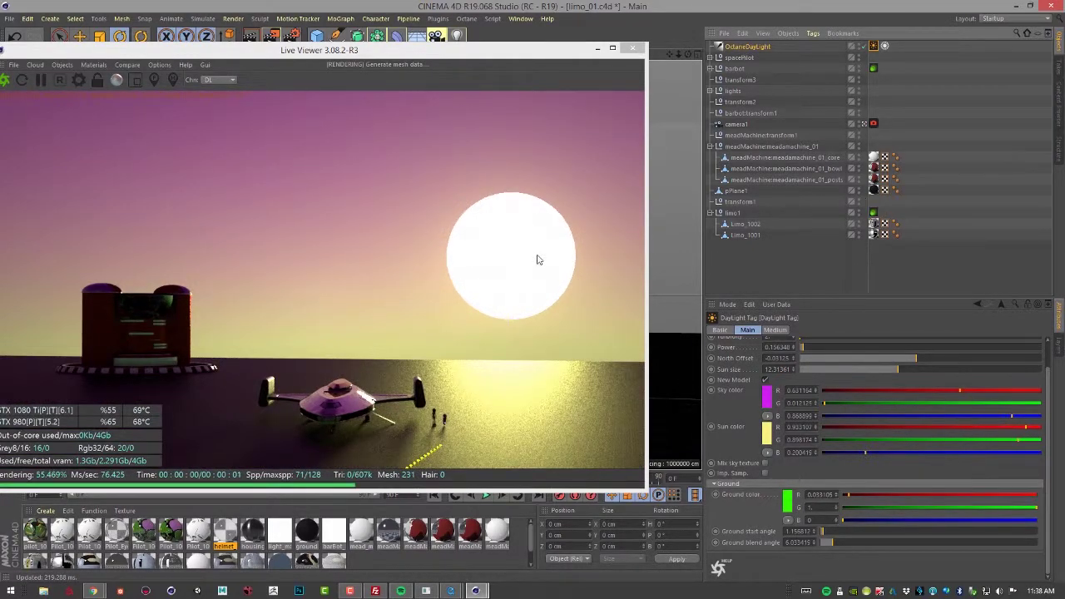
Examine the sunlit ground plane around the spaceship from a lower, closer camera angle in the live render
drag(536, 247, 535, 243)
middle_drag(506, 295, 507, 292)
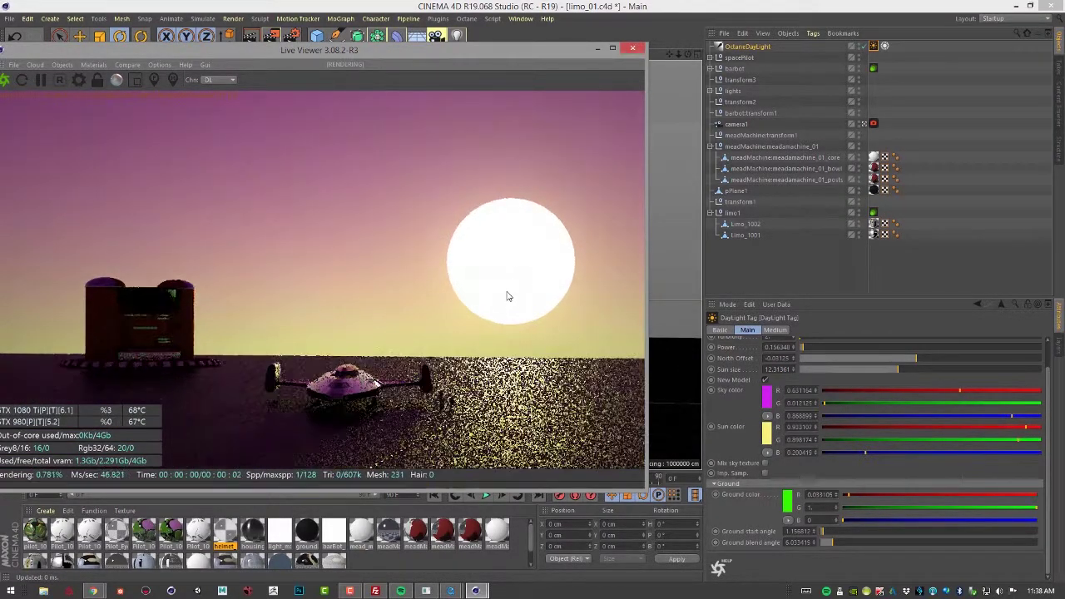
right_drag(477, 282, 494, 290)
drag(495, 290, 496, 293)
mouse_move(497, 293)
right_down()
mouse_move(471, 288)
mouse_move(495, 293)
right_up()
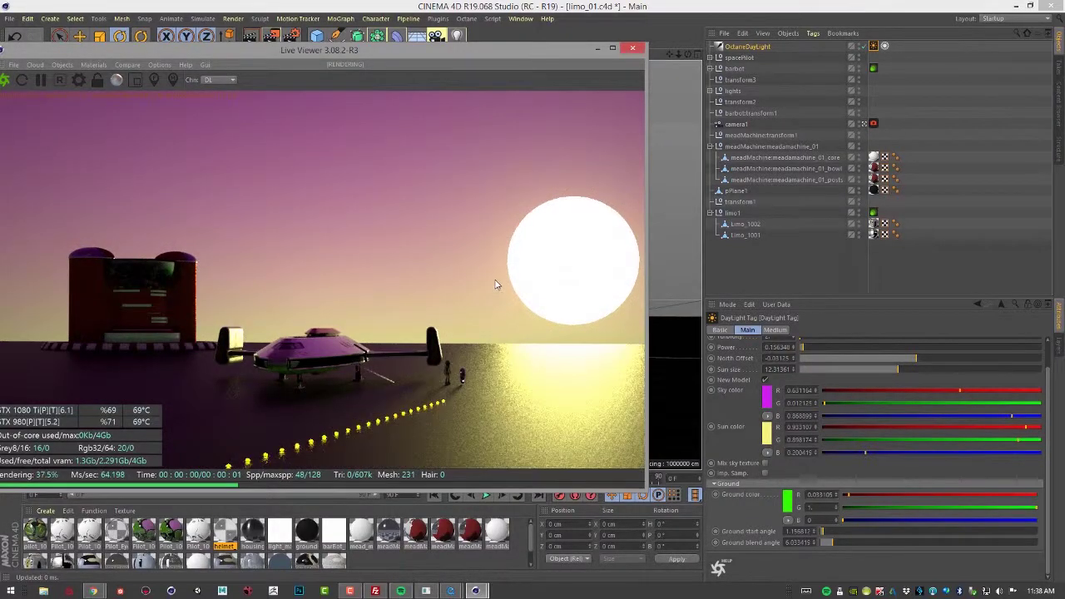